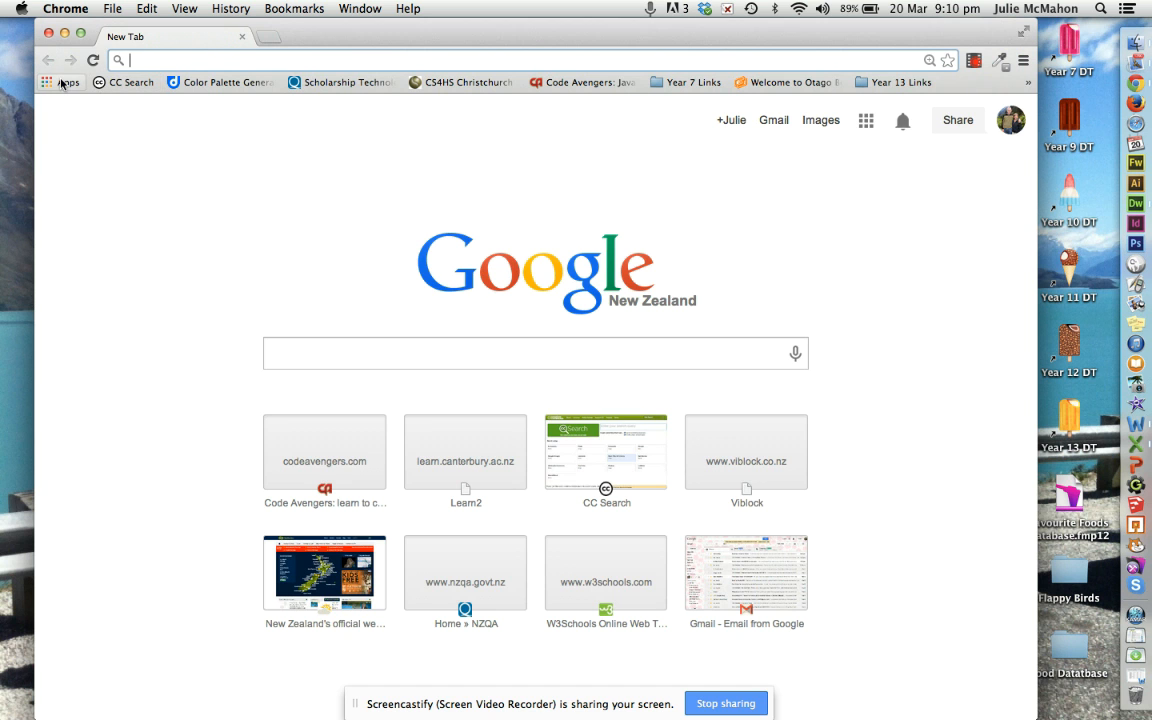
Open the Favourite Foods form from Google Drive and turn on accepting responses.
{"action": "left_click", "coordinate": [62, 82]}
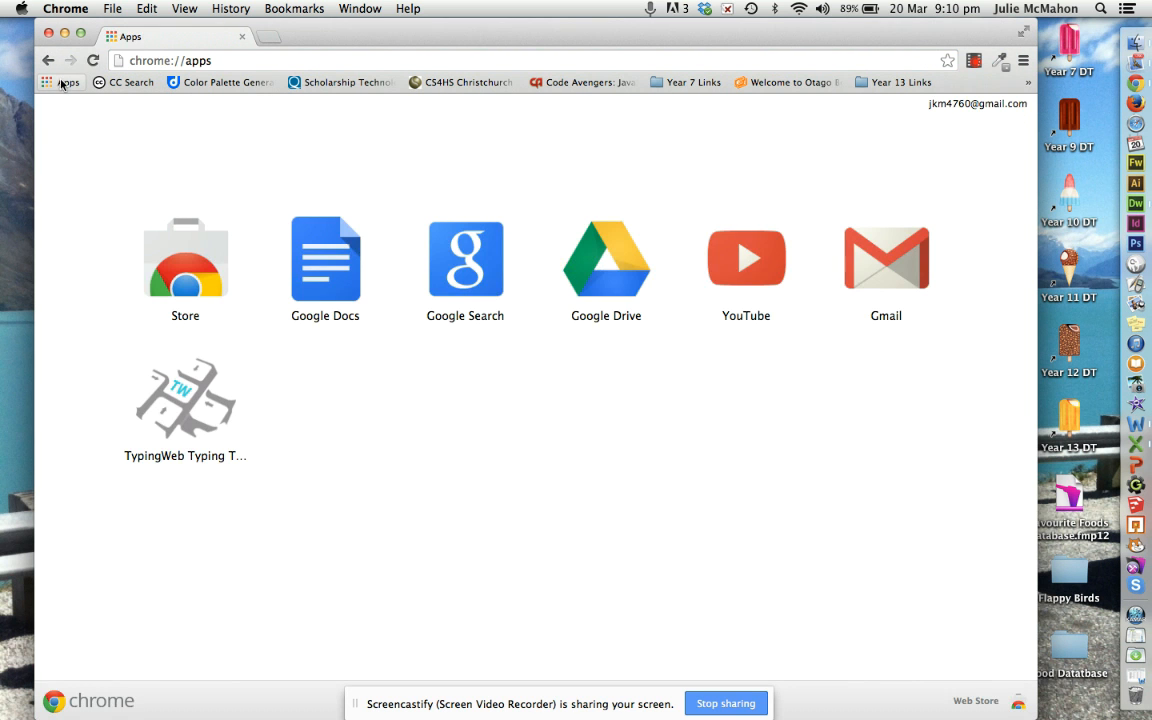
{"action": "left_click", "coordinate": [606, 277]}
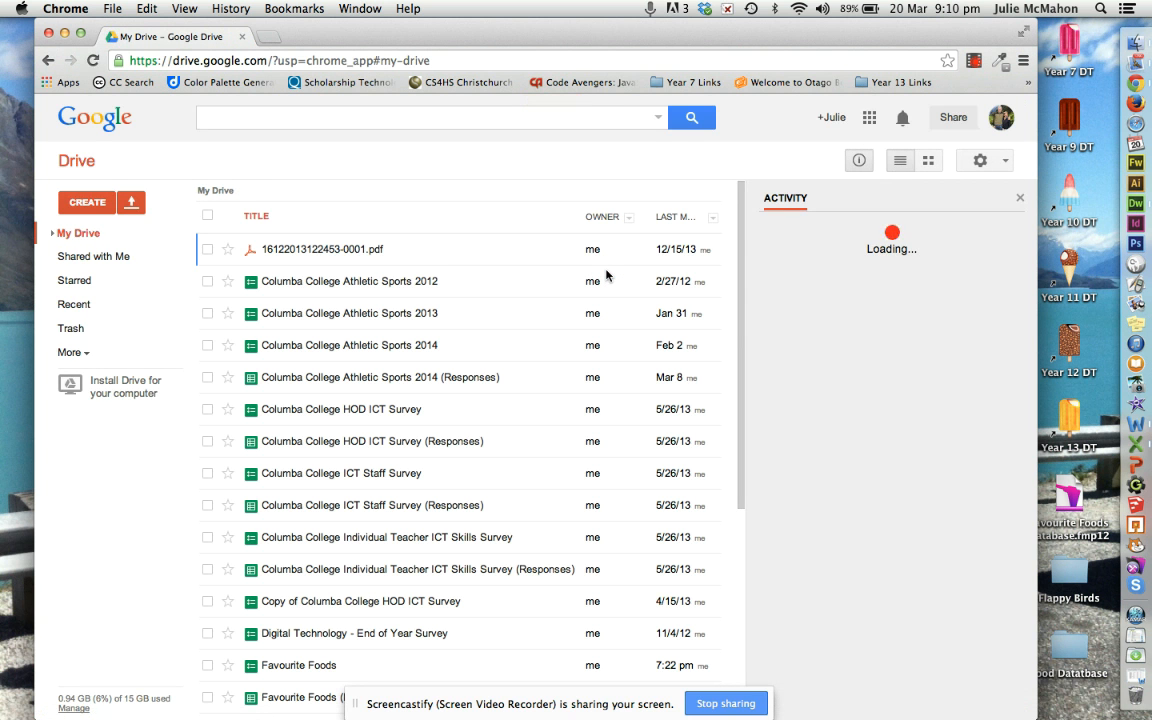
{"action": "left_click", "coordinate": [90, 203]}
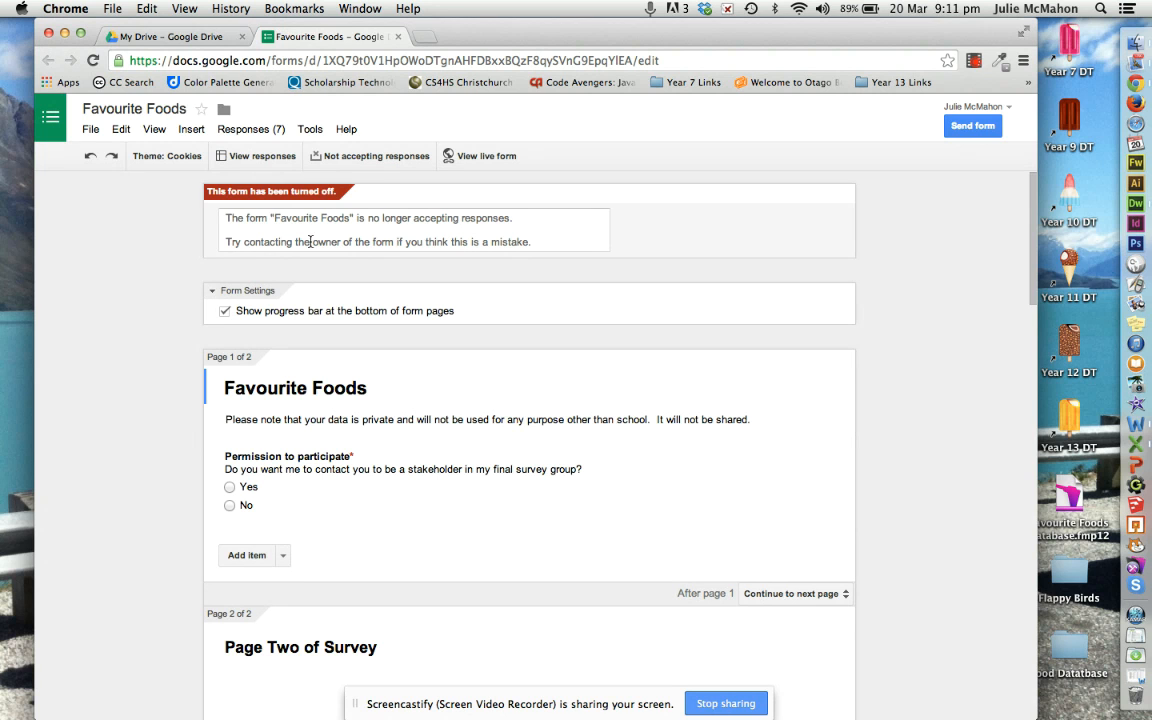
{"action": "left_click", "coordinate": [390, 160]}
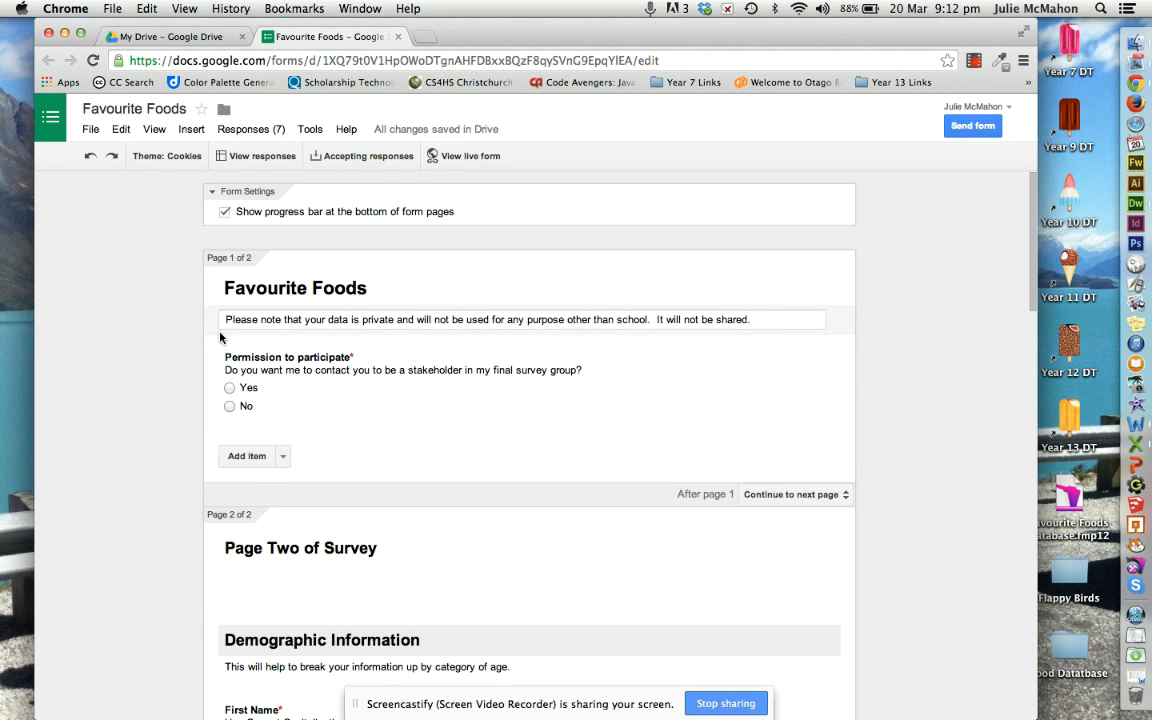
Examine the Permission to participate question's settings, including the page destinations for its Yes and No answers.
{"action": "mouse_move", "coordinate": [214, 357]}
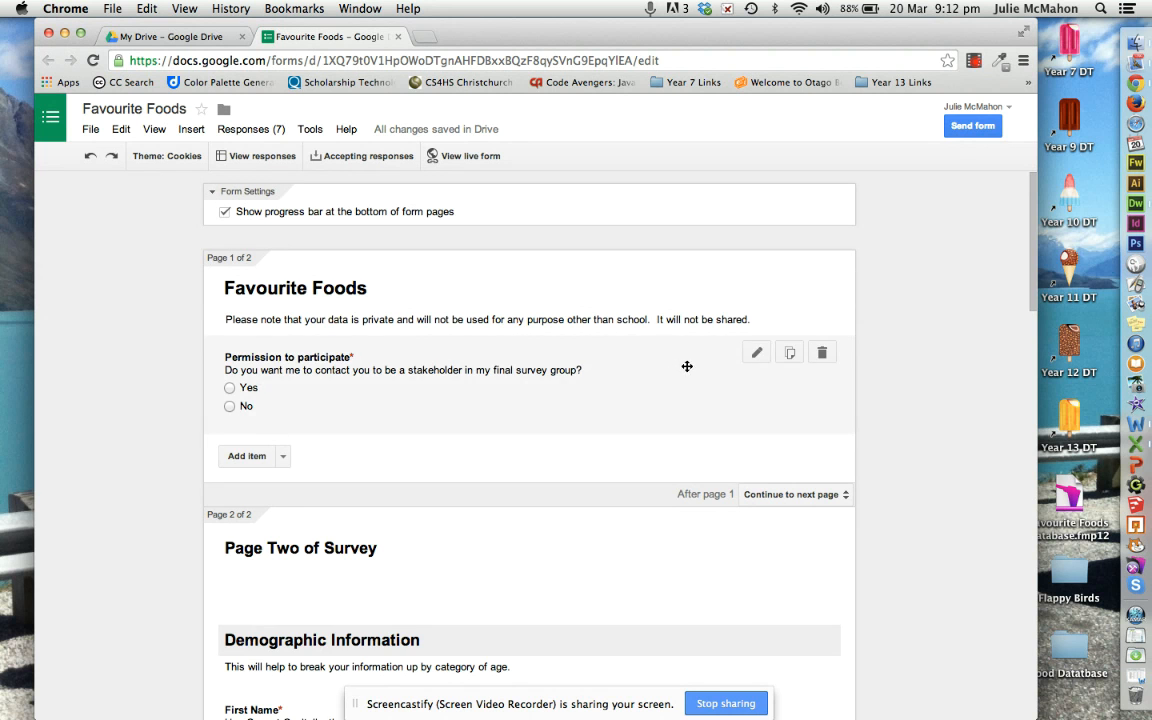
{"action": "left_click", "coordinate": [756, 356]}
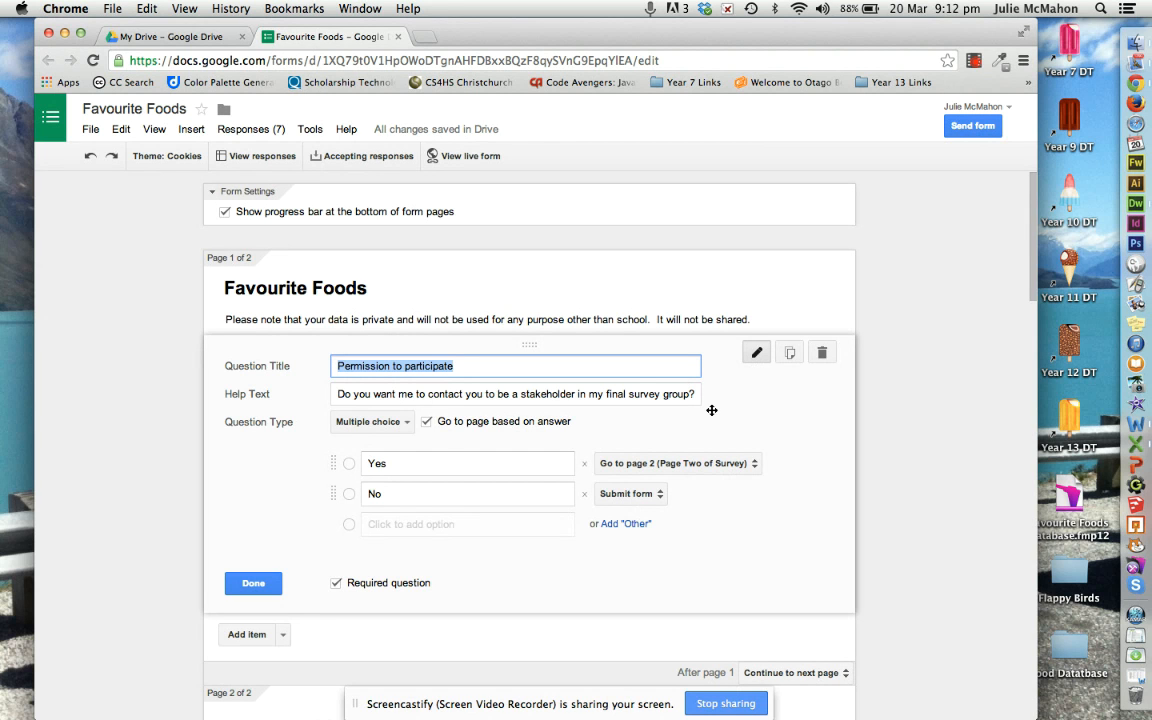
{"action": "left_click", "coordinate": [423, 462]}
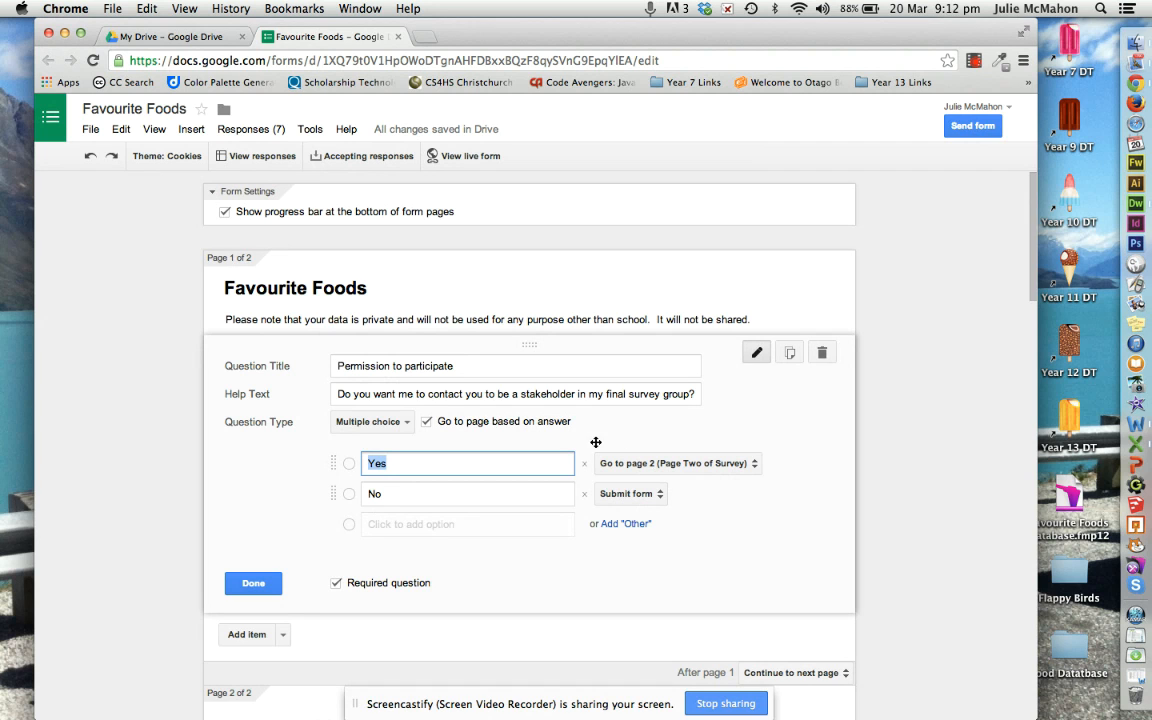
{"action": "left_click", "coordinate": [487, 496]}
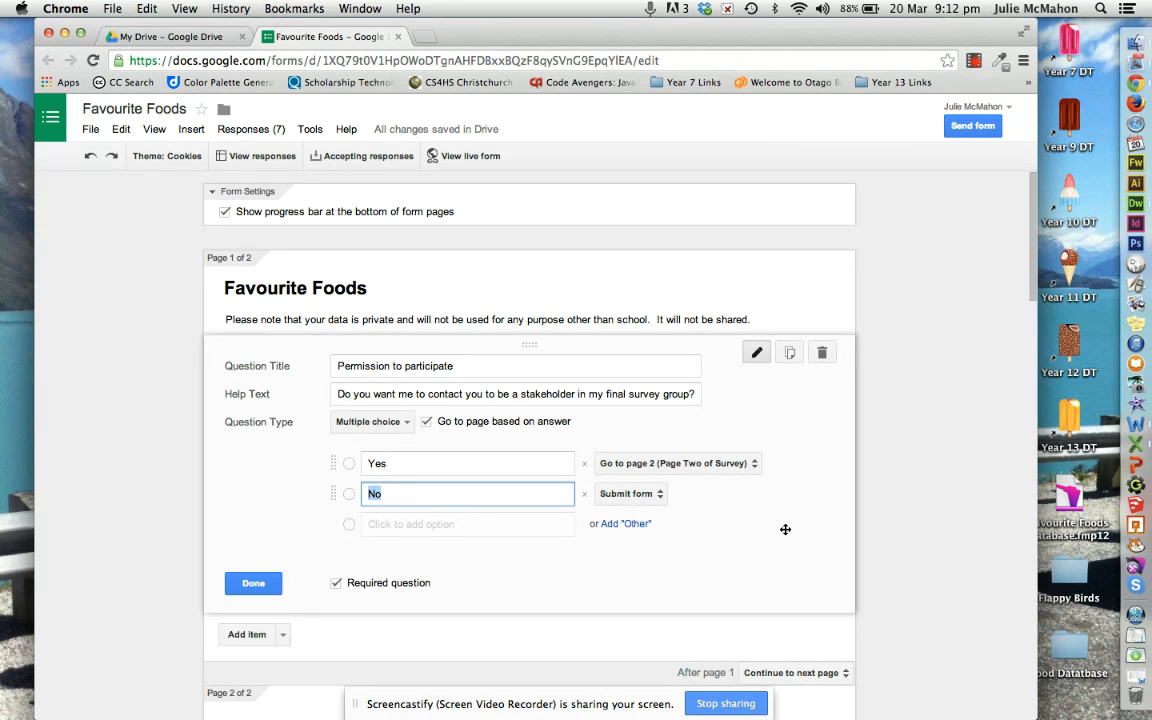
{"action": "left_click", "coordinate": [255, 584]}
{"action": "left_click", "coordinate": [255, 585]}
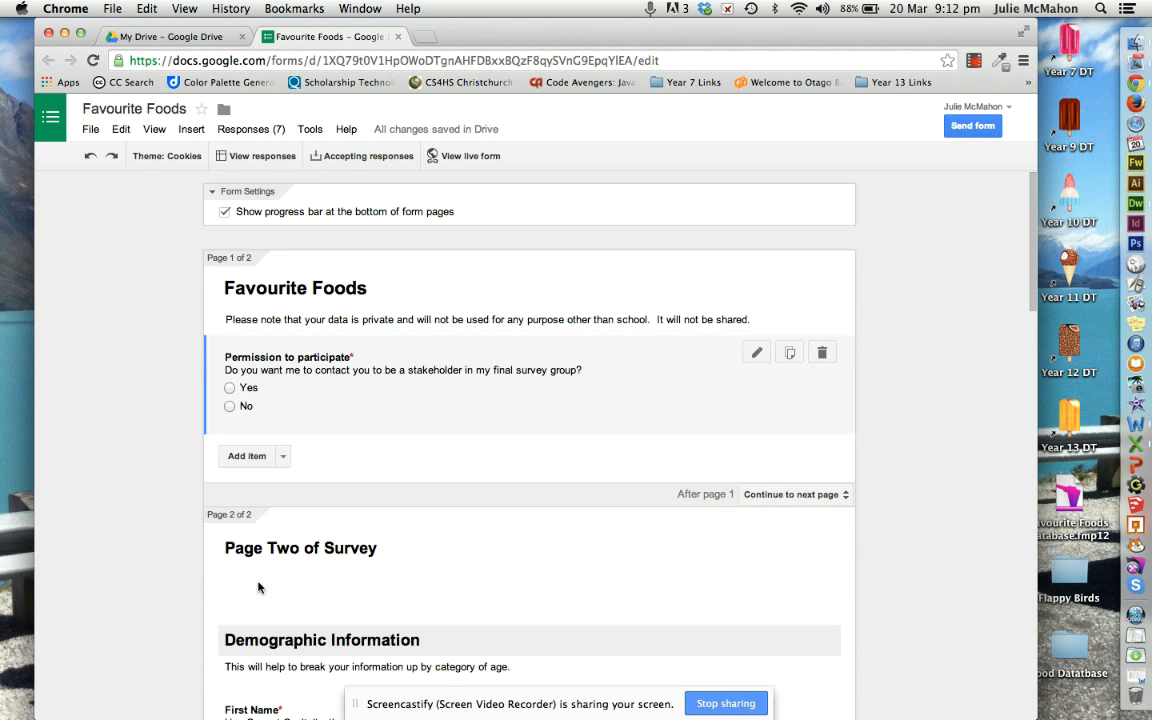
Examine the First Name question's settings in the Demographic Information section on page two.
{"action": "left_click_drag", "start_coordinate": [1033, 311], "coordinate": [1036, 391]}
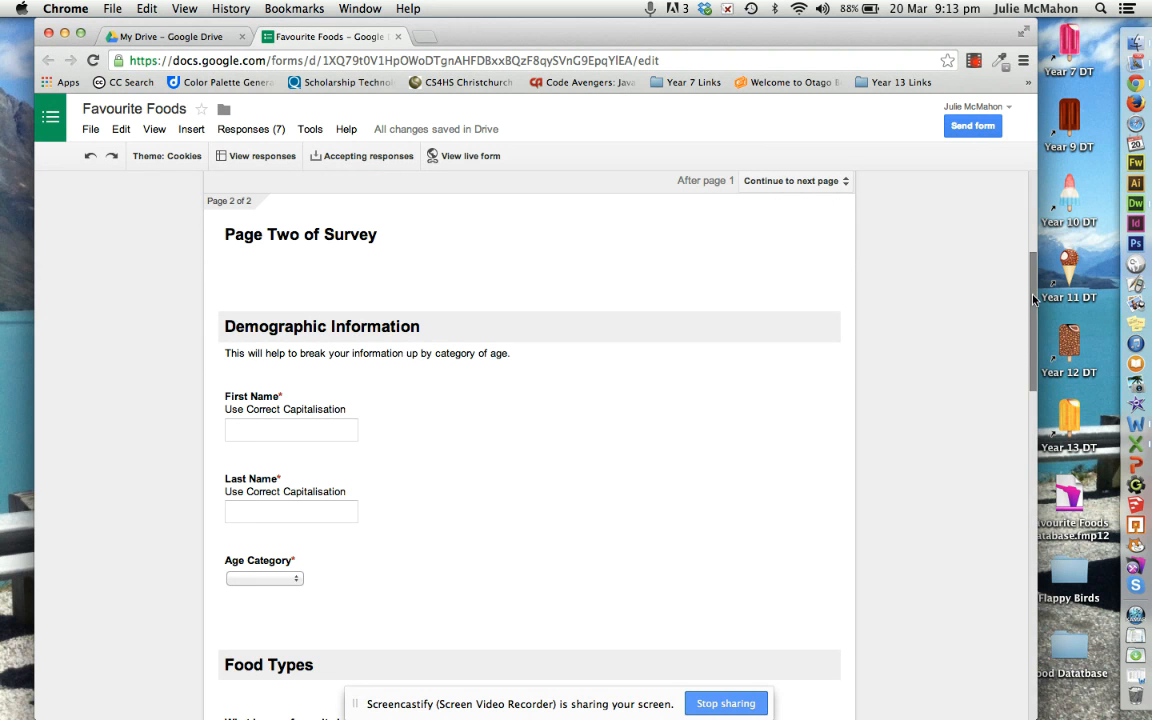
{"action": "left_click_drag", "start_coordinate": [1033, 303], "coordinate": [1024, 325]}
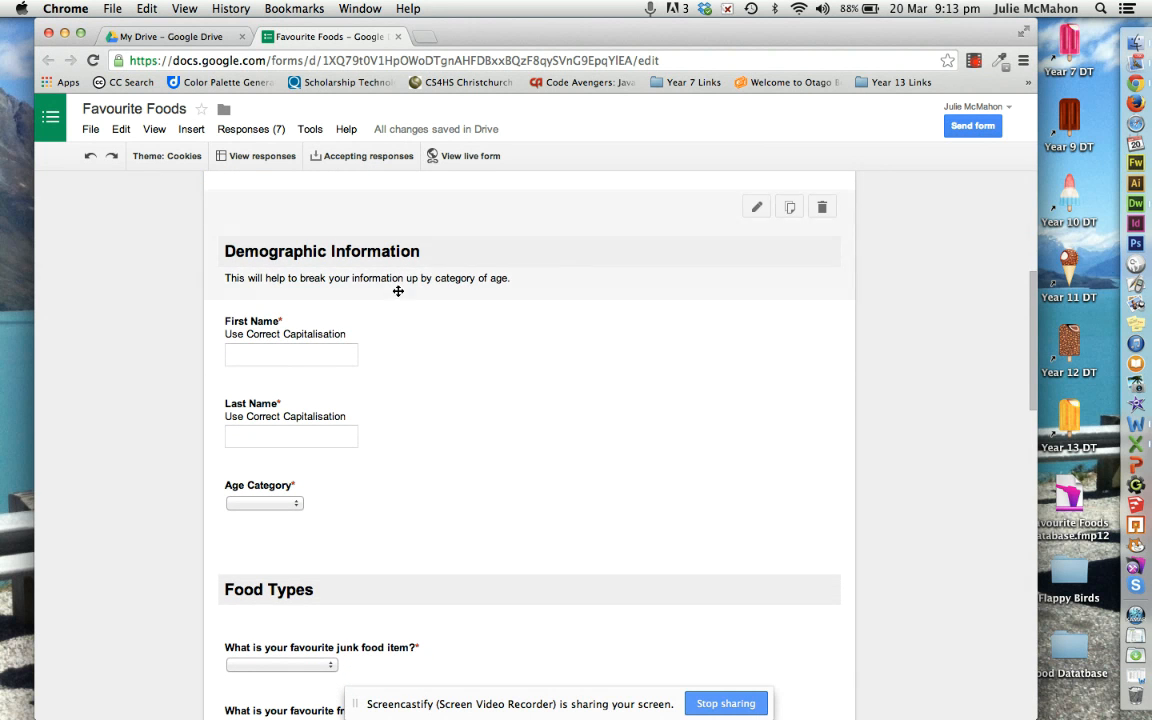
{"action": "left_click", "coordinate": [318, 354]}
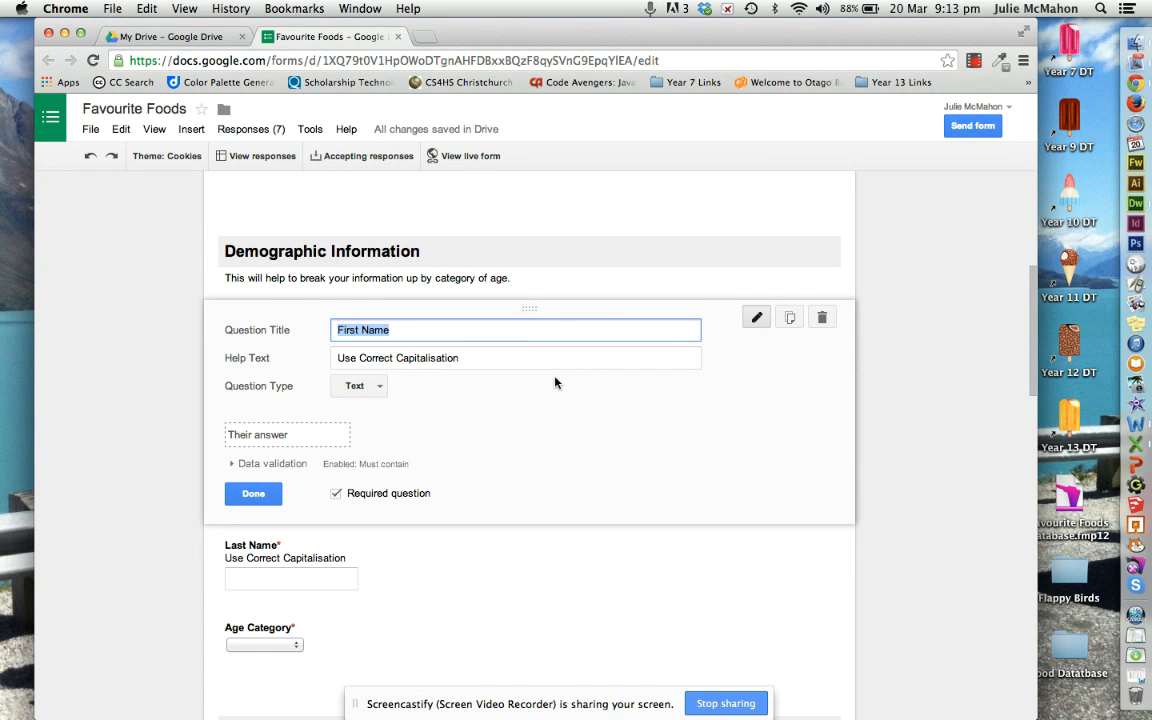
{"action": "left_click", "coordinate": [254, 494]}
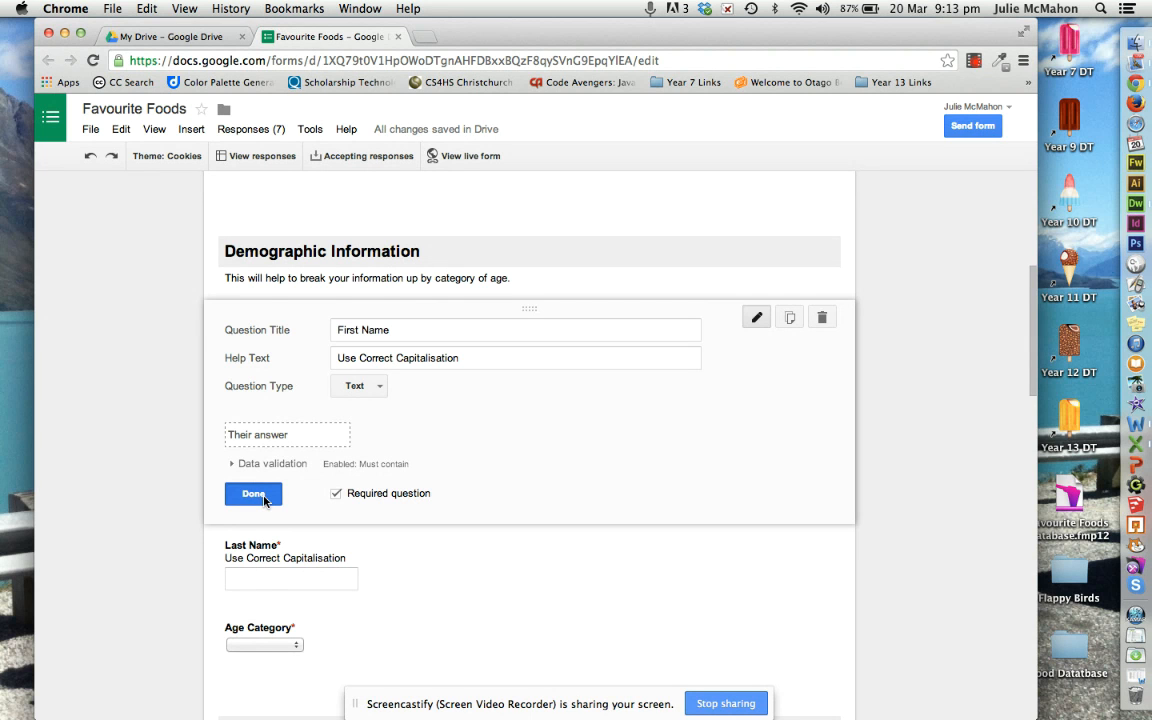
{"action": "left_click", "coordinate": [254, 494]}
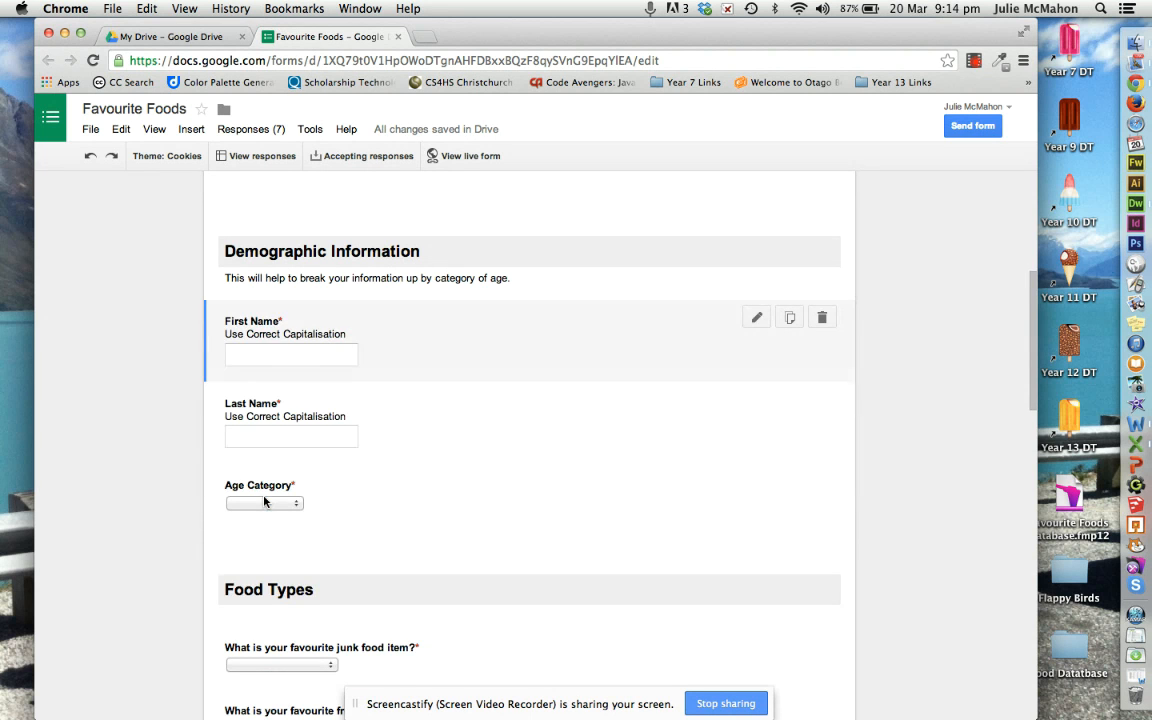
Try the "Go to page based on answer" option on the Age Category question and switch it back off.
{"action": "left_click", "coordinate": [342, 487]}
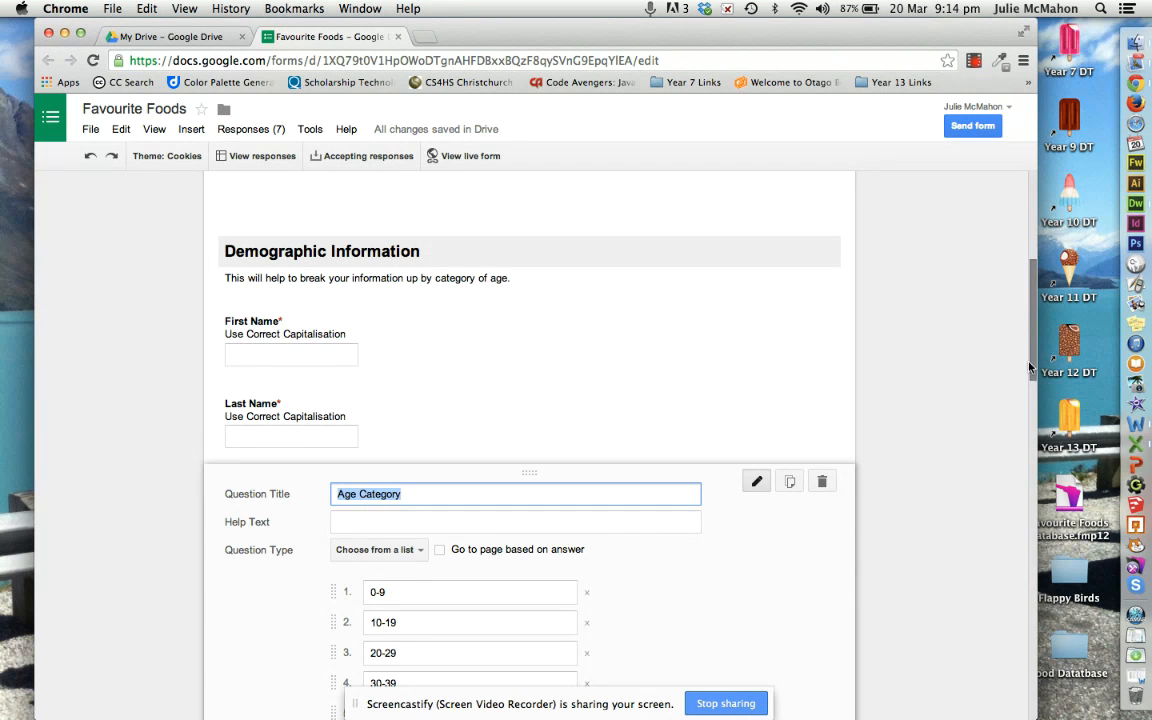
{"action": "left_click_drag", "start_coordinate": [1033, 342], "coordinate": [1033, 422]}
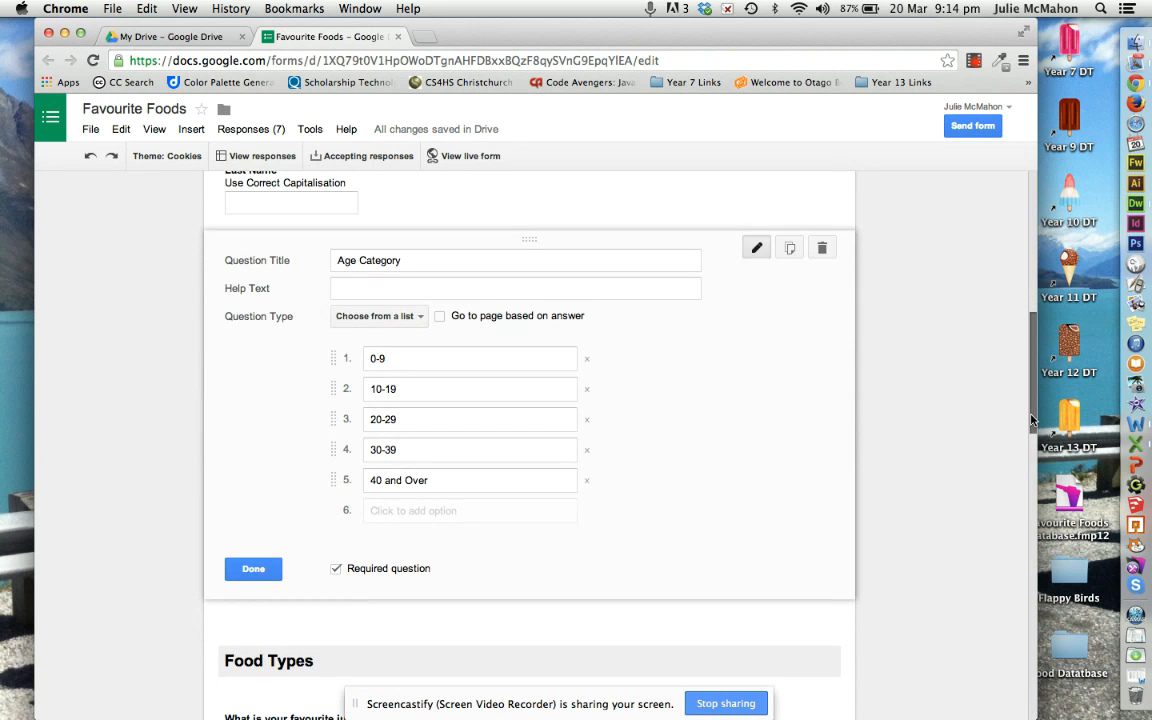
{"action": "left_click", "coordinate": [440, 317]}
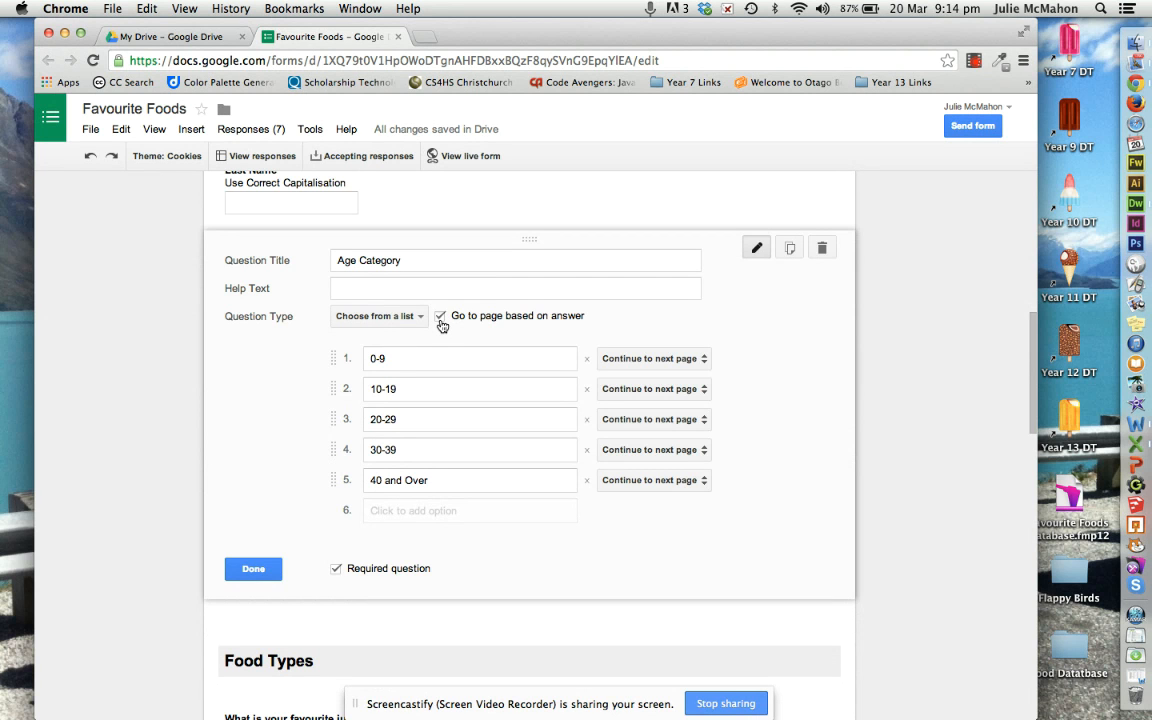
{"action": "left_click", "coordinate": [441, 322]}
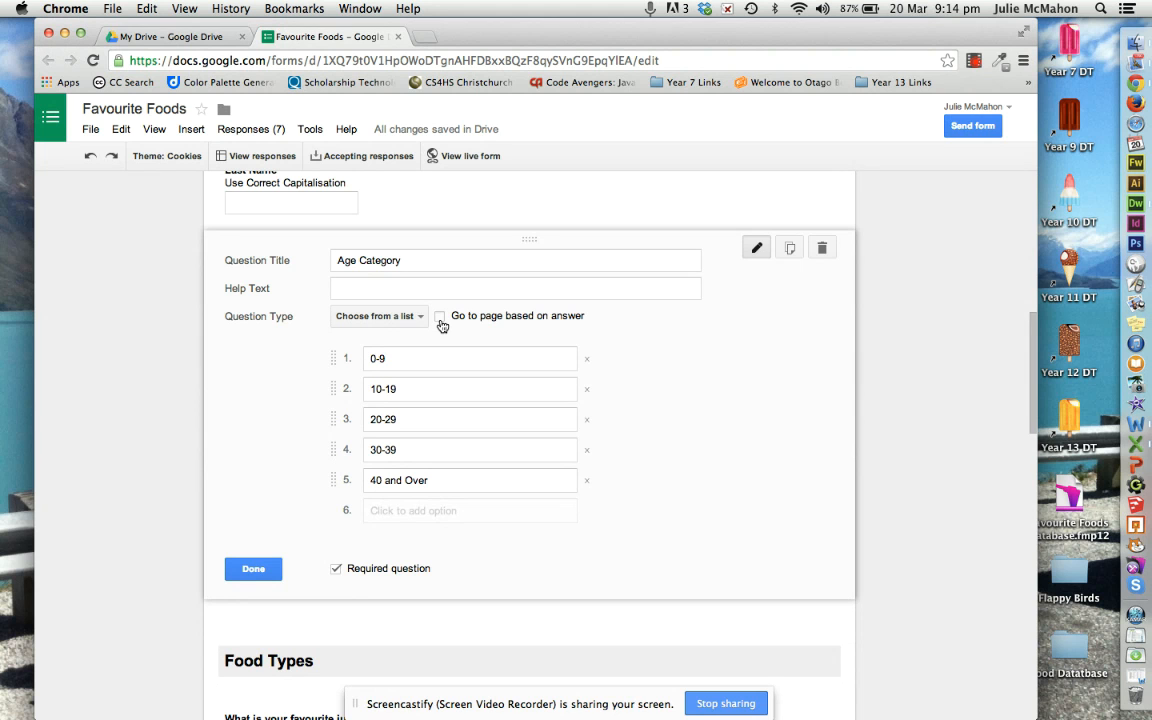
{"action": "left_click", "coordinate": [442, 326]}
{"action": "left_click", "coordinate": [442, 326]}
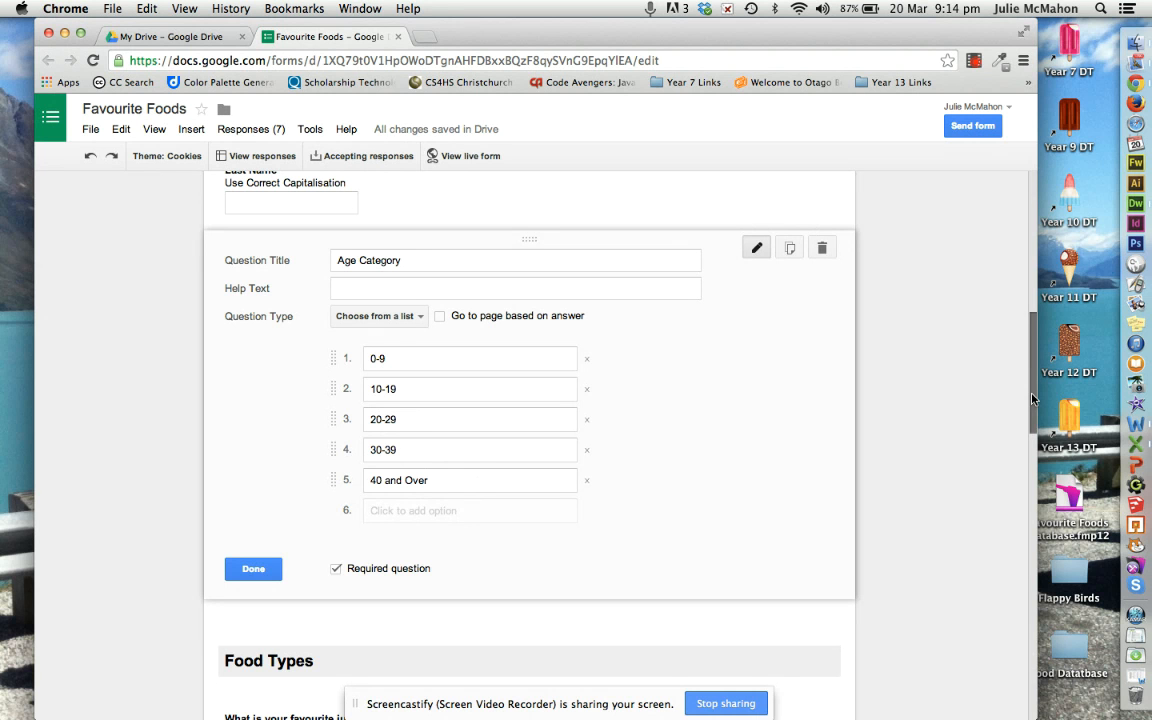
{"action": "left_click", "coordinate": [254, 569]}
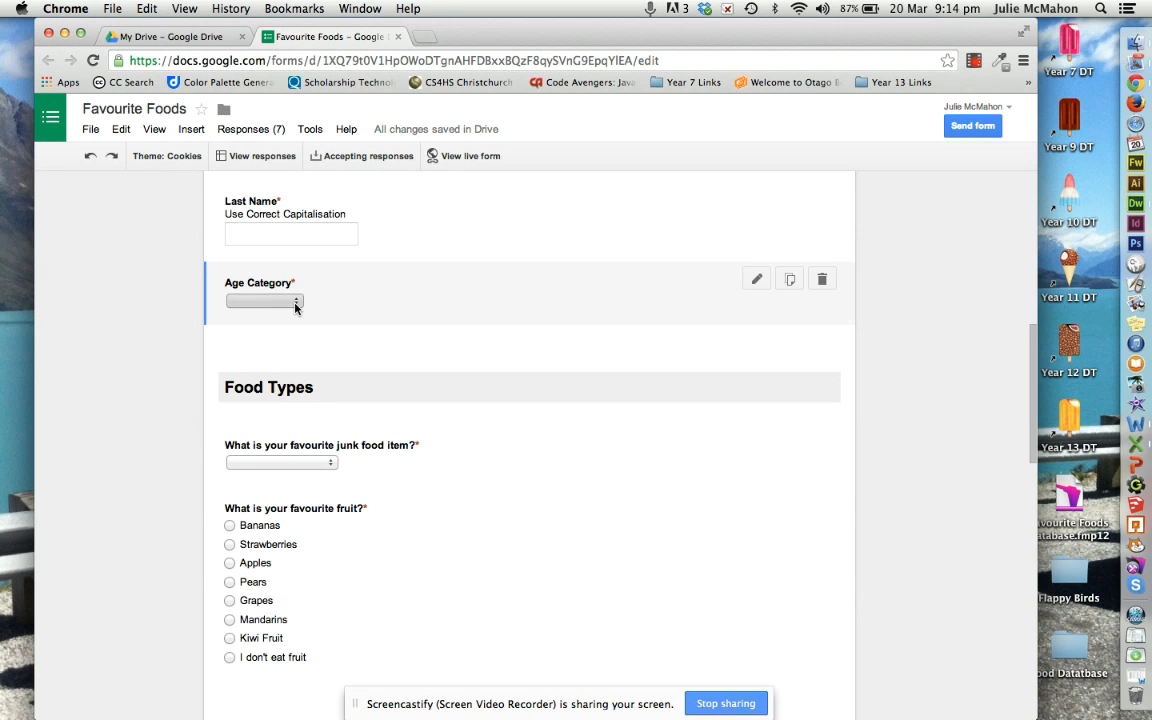
Try the Multiple choice type on the Age Category question and return it to Choose from a list.
{"action": "left_click", "coordinate": [296, 305]}
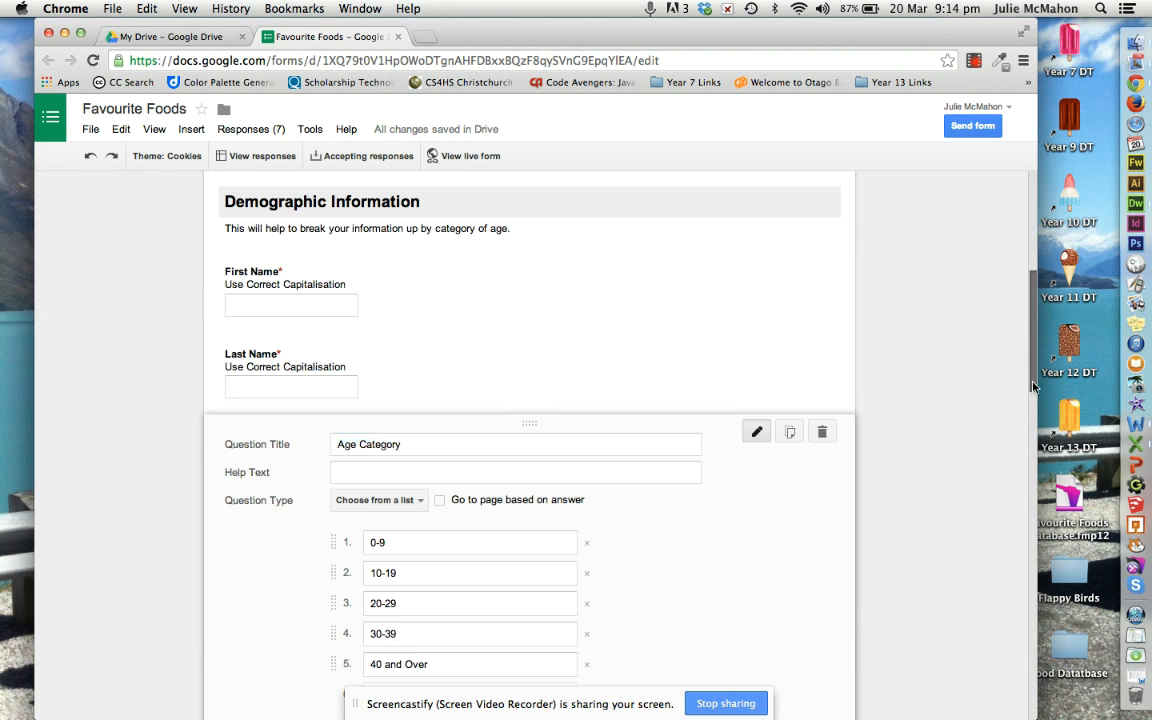
{"action": "left_click_drag", "start_coordinate": [1030, 387], "coordinate": [1024, 450]}
{"action": "scroll", "coordinate": [700, 400], "scroll_direction": "down", "scroll_amount": 2}
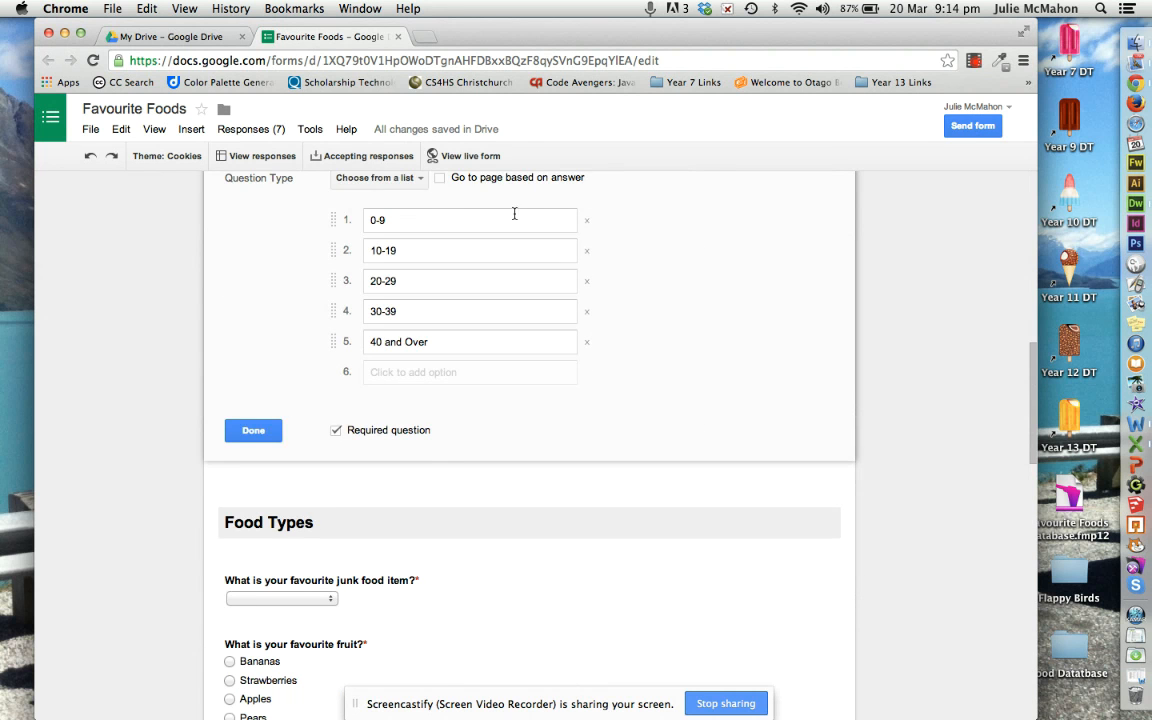
{"action": "left_click", "coordinate": [415, 182]}
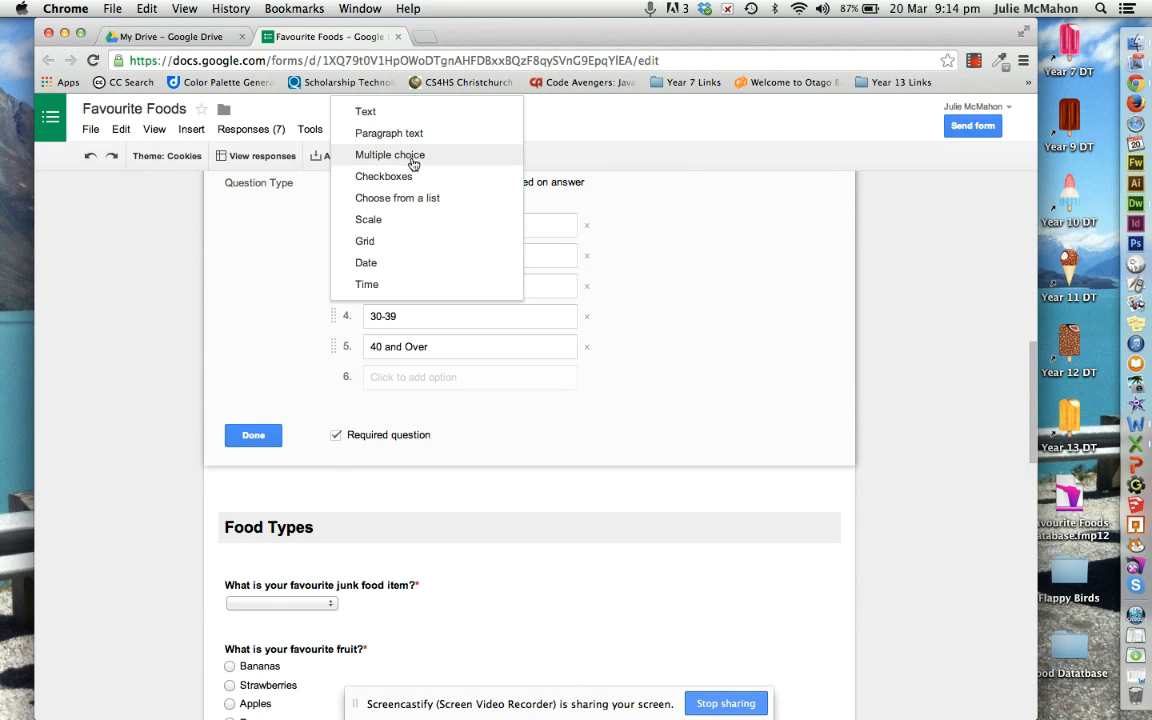
{"action": "left_click", "coordinate": [410, 156]}
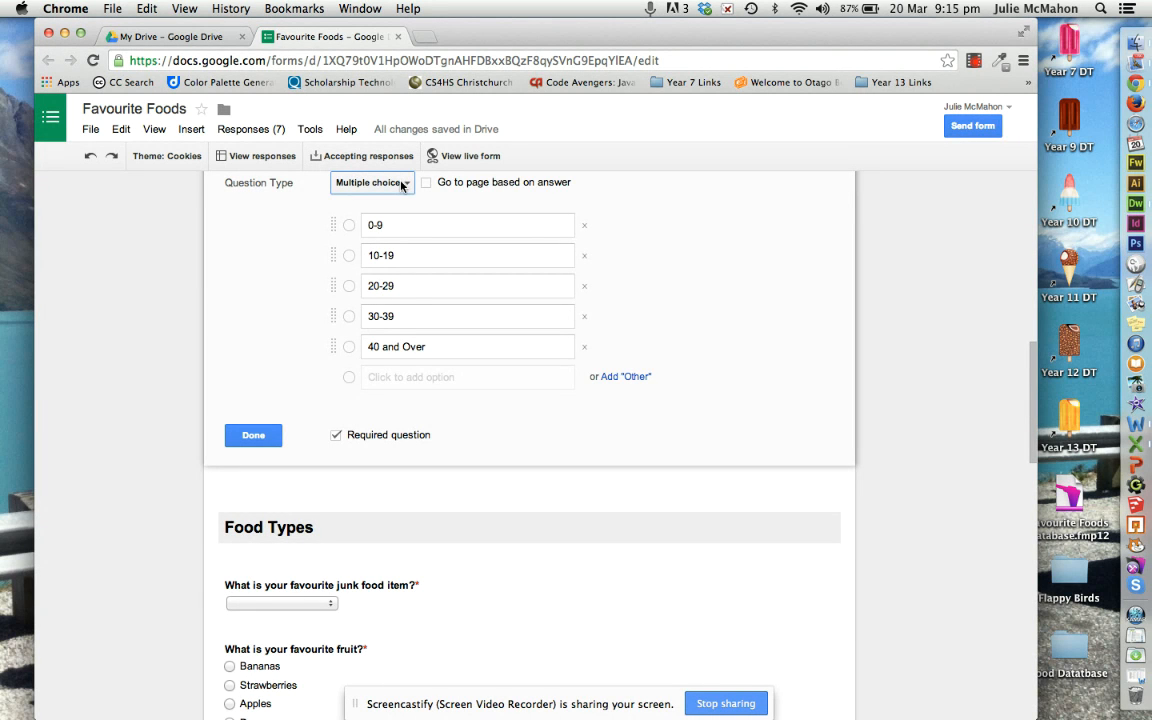
{"action": "left_click", "coordinate": [403, 185]}
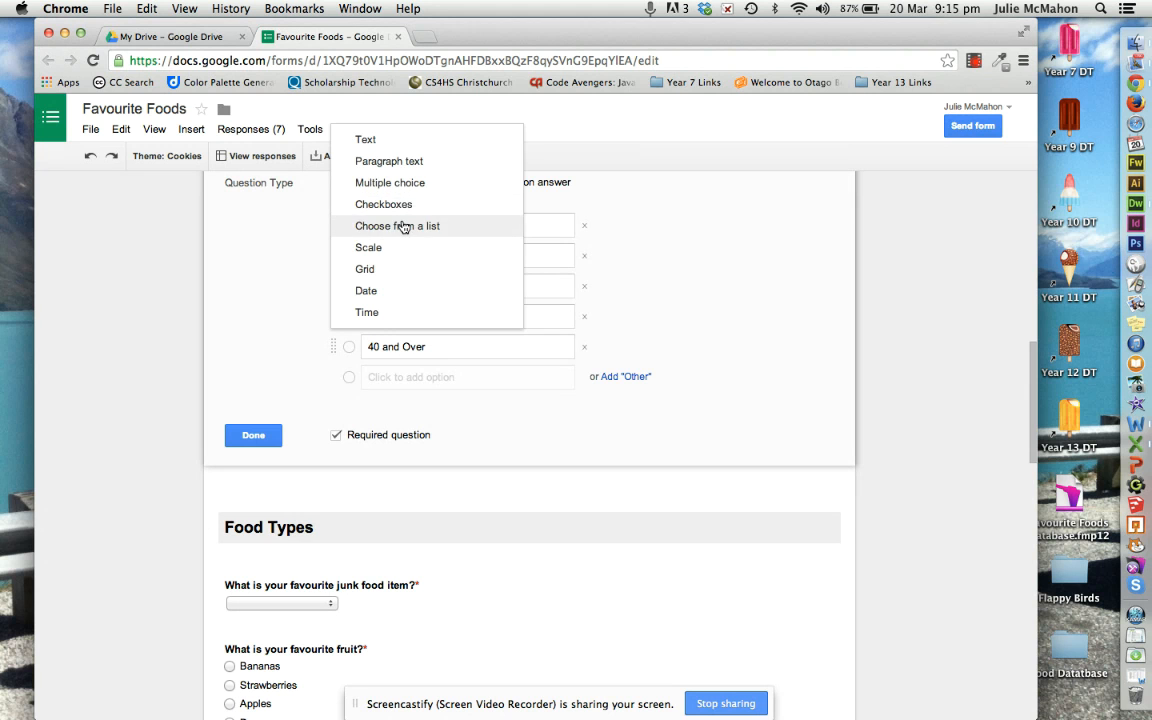
{"action": "left_click", "coordinate": [403, 226]}
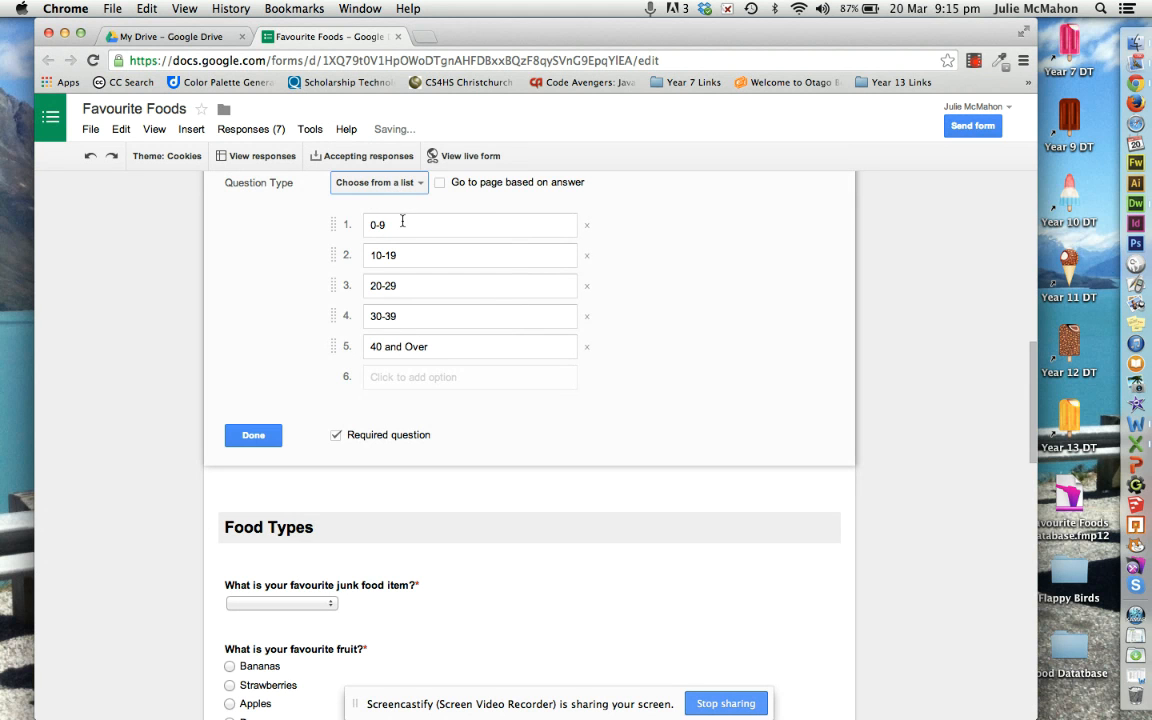
{"action": "left_click", "coordinate": [255, 436]}
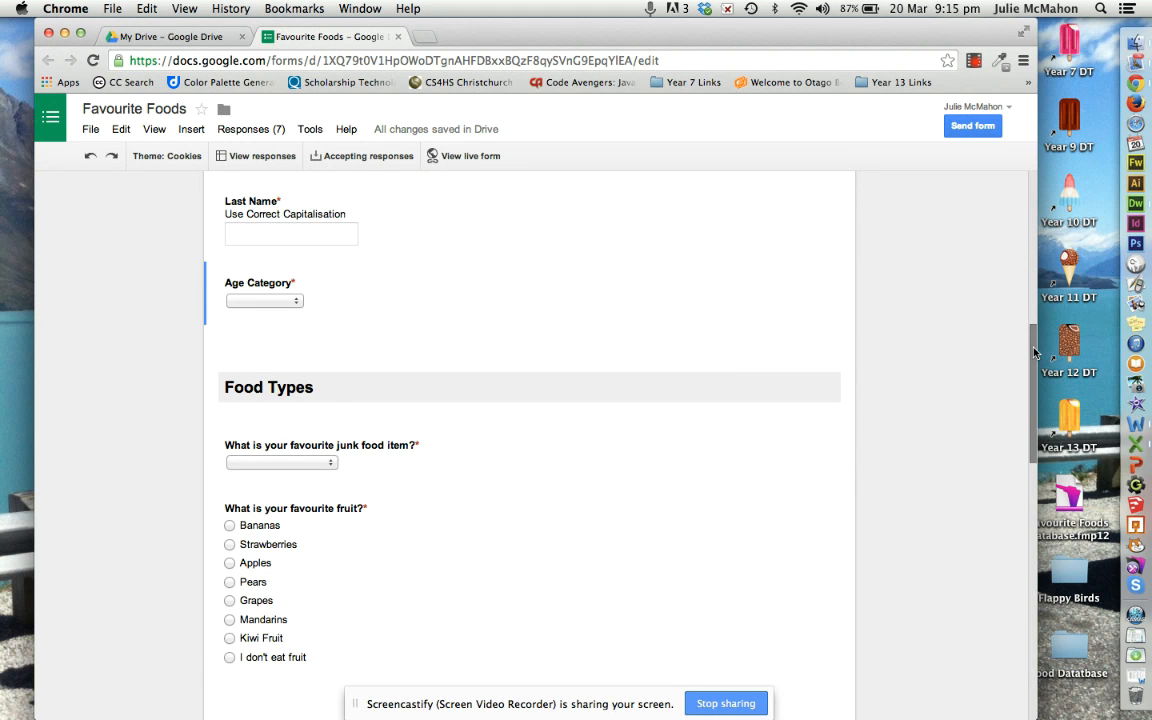
Look through the Food Types questions and examine the Fast Food Places - Ratings section header's settings.
{"action": "left_click_drag", "start_coordinate": [1035, 352], "coordinate": [1034, 394]}
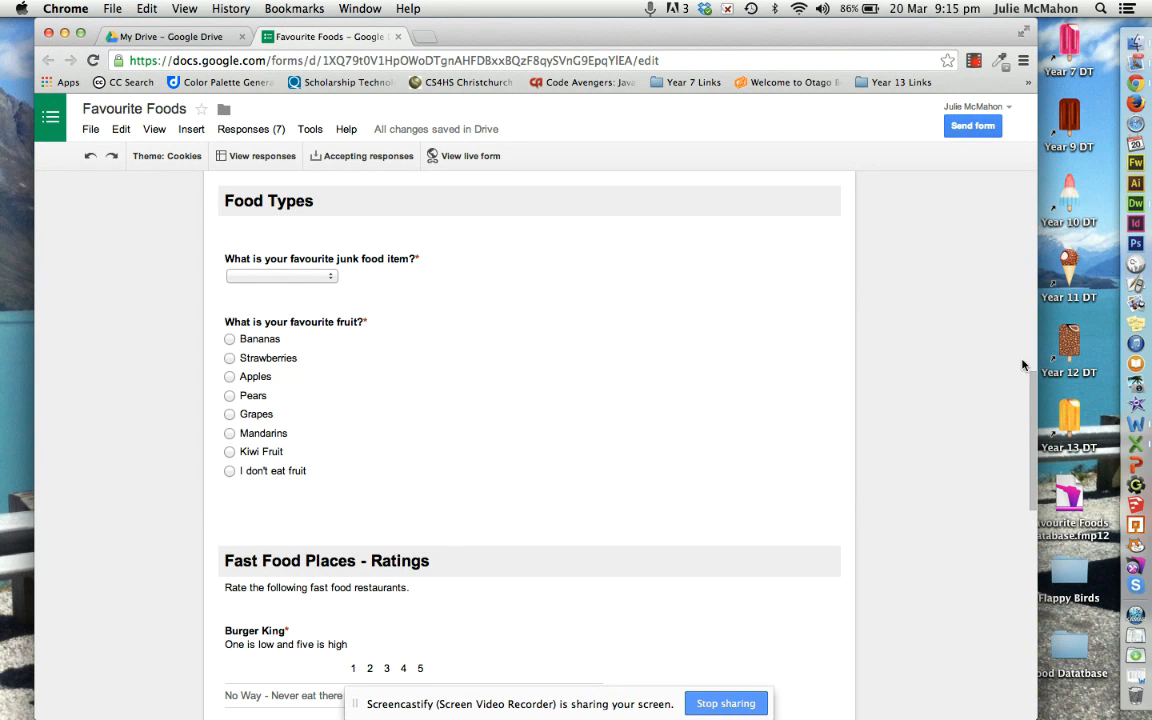
{"action": "left_click_drag", "start_coordinate": [1032, 386], "coordinate": [1031, 472]}
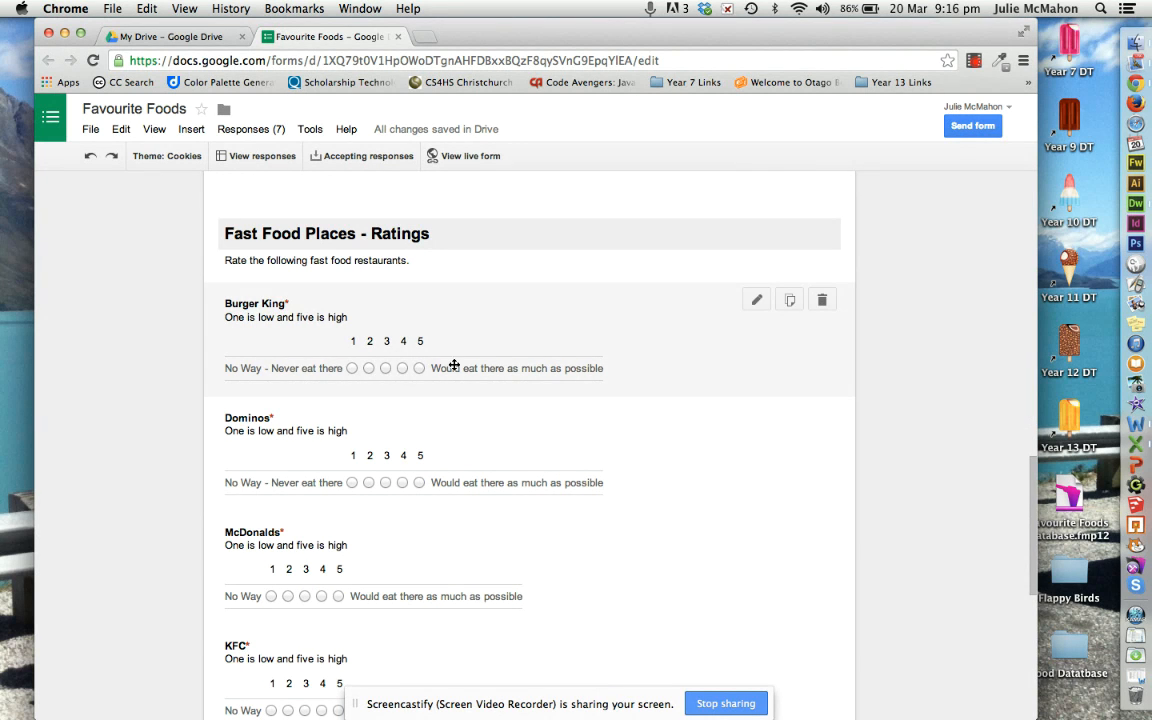
{"action": "left_click", "coordinate": [518, 239]}
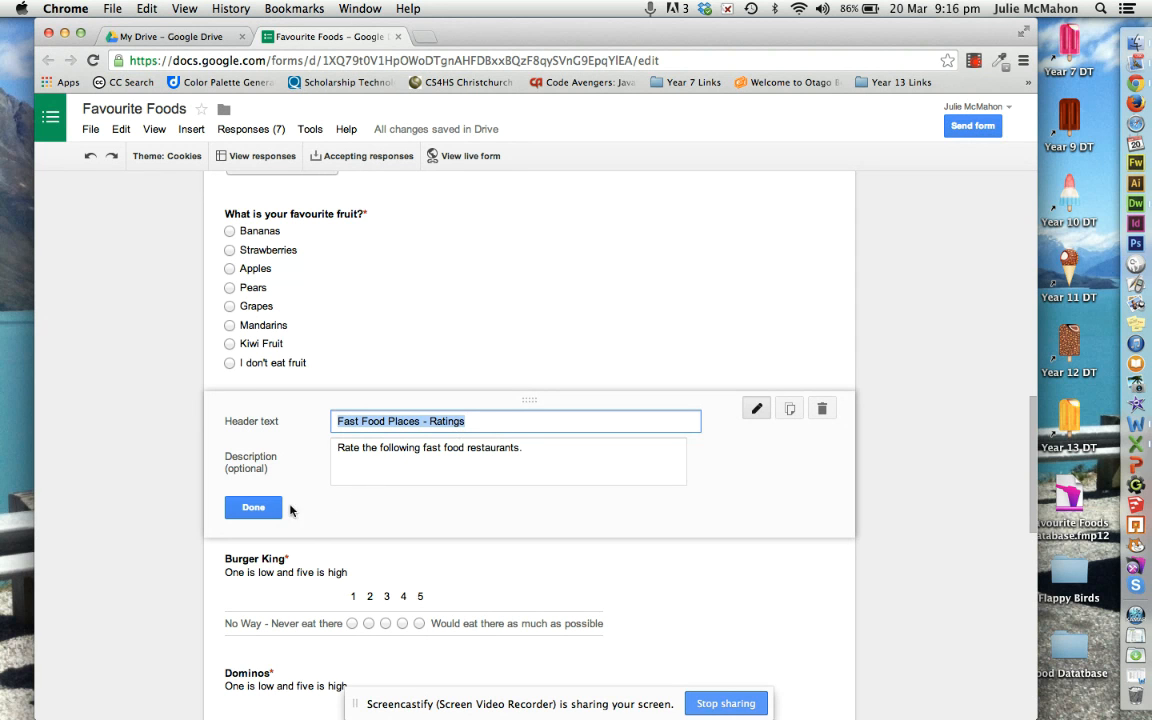
{"action": "left_click", "coordinate": [254, 508]}
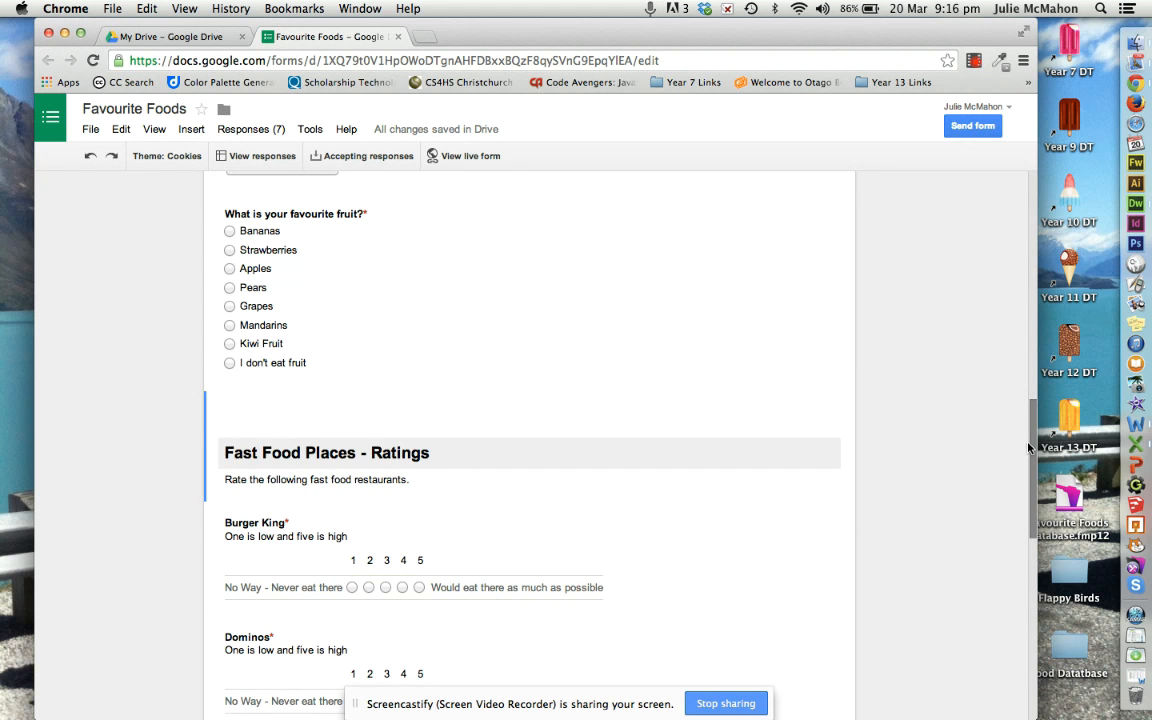
Examine the Burger King question's scale settings and upper-limit choices, keeping the upper limit at 5.
{"action": "left_click_drag", "start_coordinate": [1029, 447], "coordinate": [1018, 520]}
{"action": "mouse_move", "coordinate": [537, 257]}
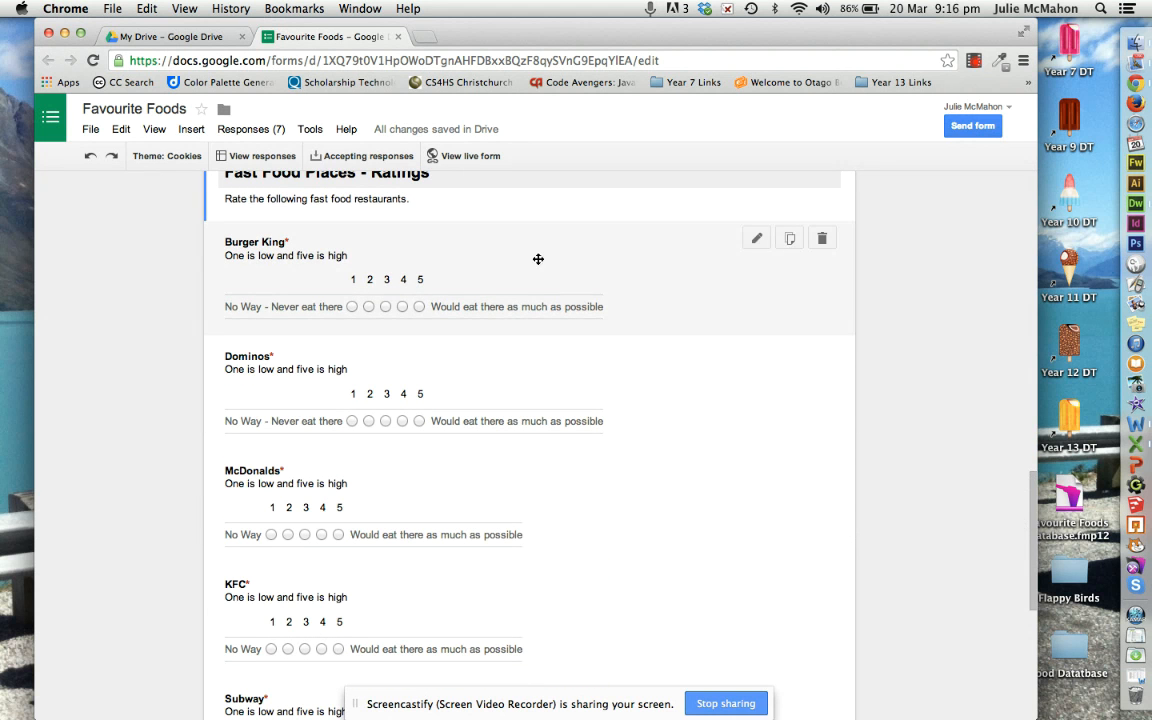
{"action": "left_click", "coordinate": [757, 241]}
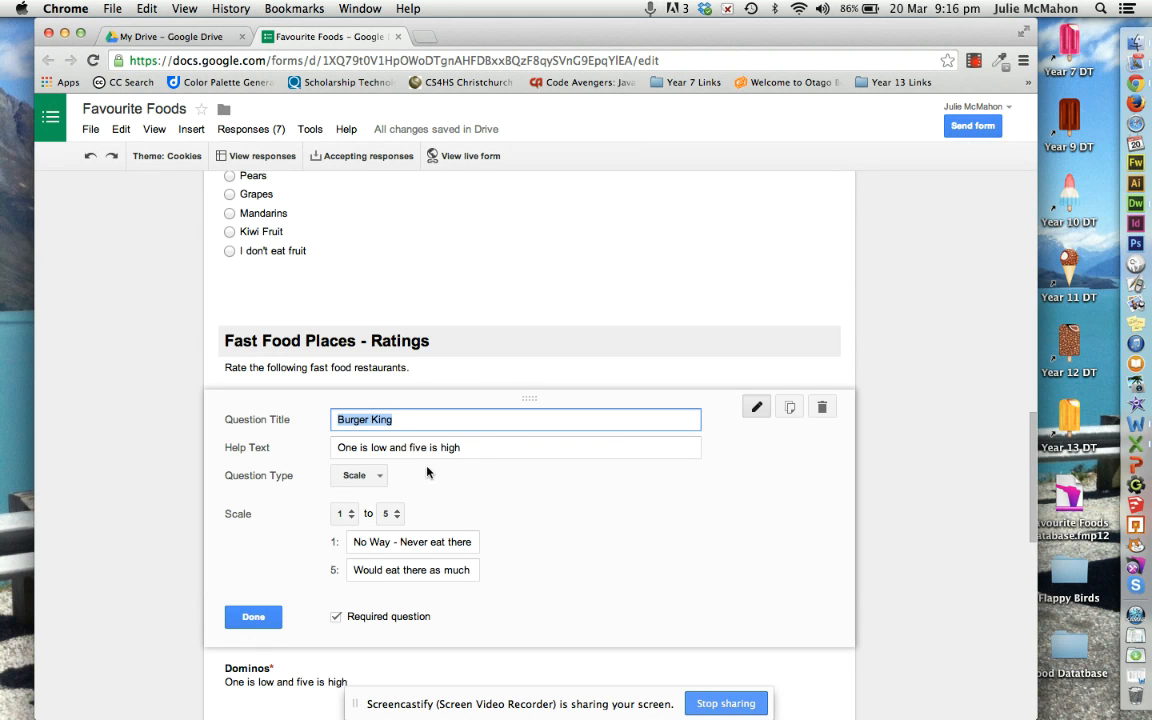
{"action": "left_click", "coordinate": [392, 513]}
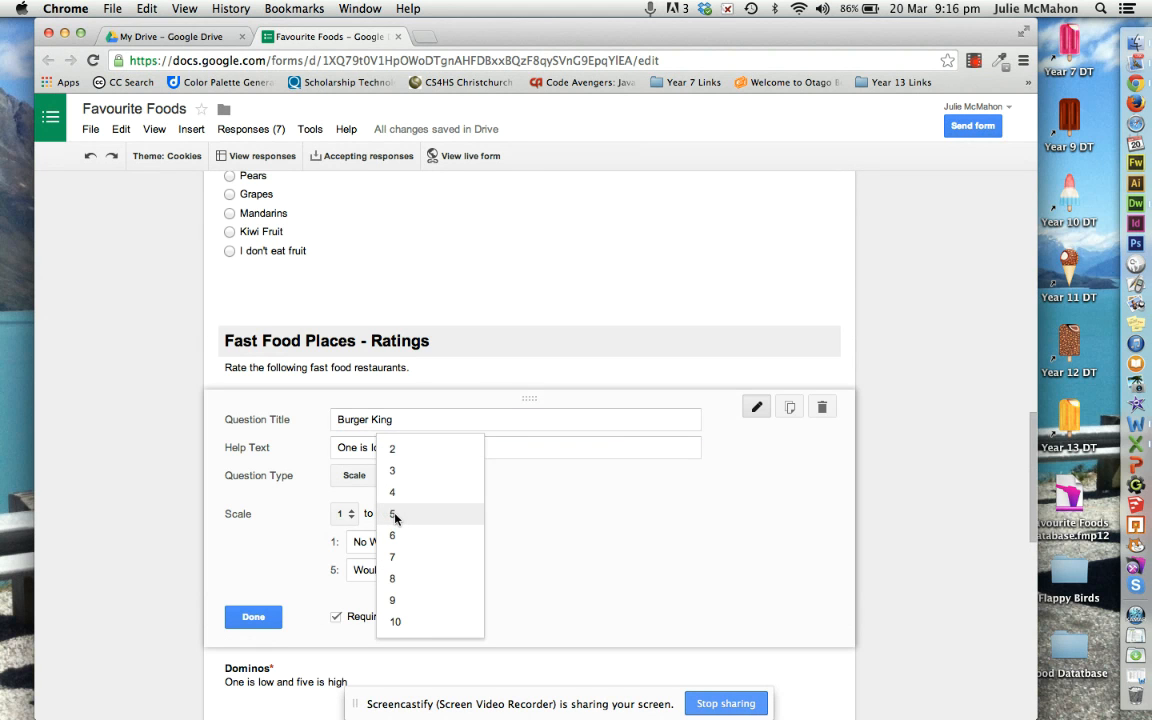
{"action": "left_click", "coordinate": [395, 517]}
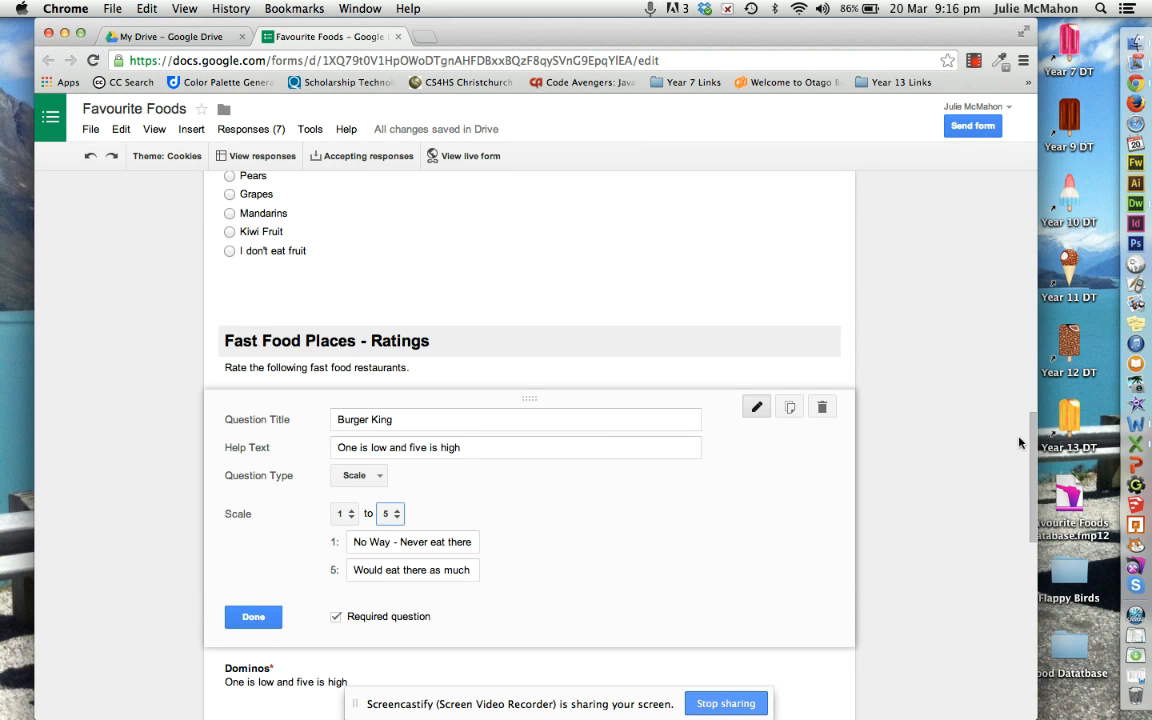
Finish editing the Burger King rating question, duplicate it and title the copy Pizza Hut.
{"action": "left_click_drag", "start_coordinate": [1035, 450], "coordinate": [1033, 487]}
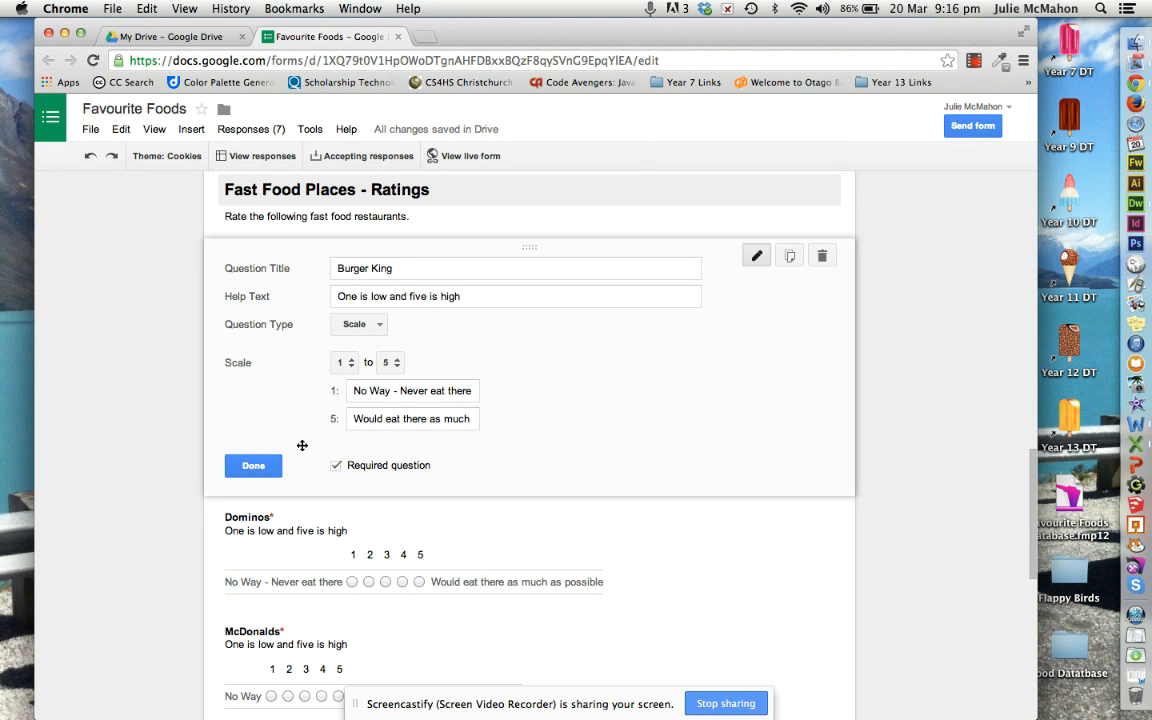
{"action": "left_click", "coordinate": [257, 470]}
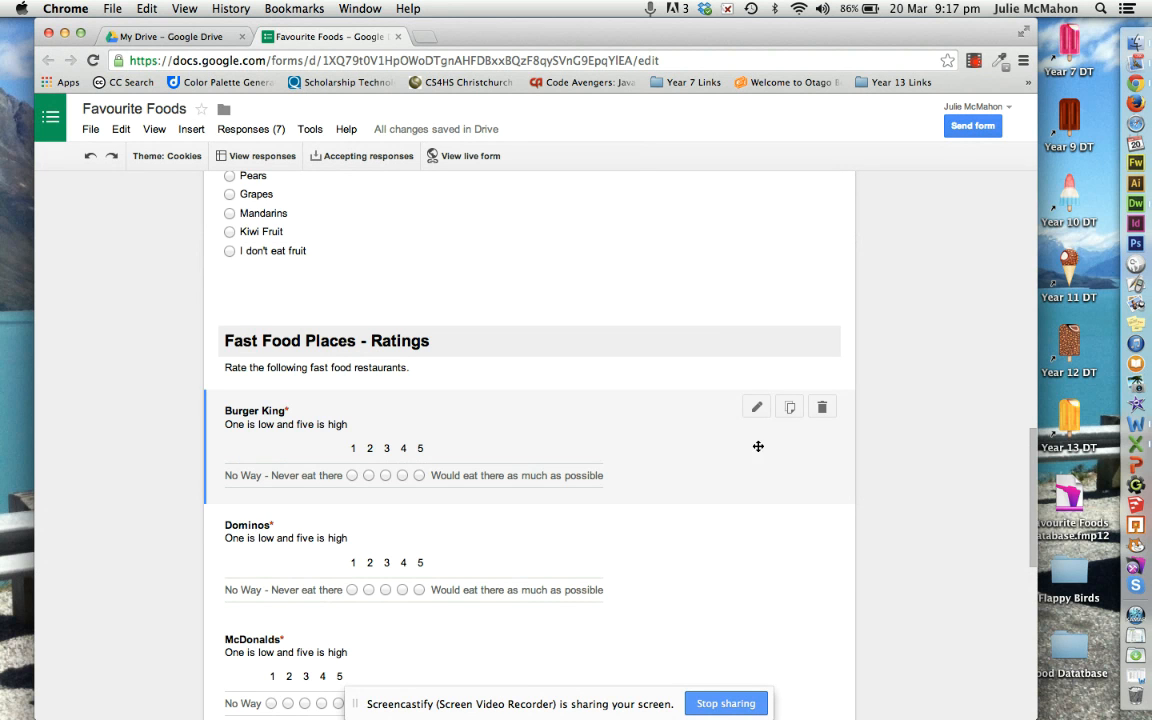
{"action": "left_click", "coordinate": [790, 409]}
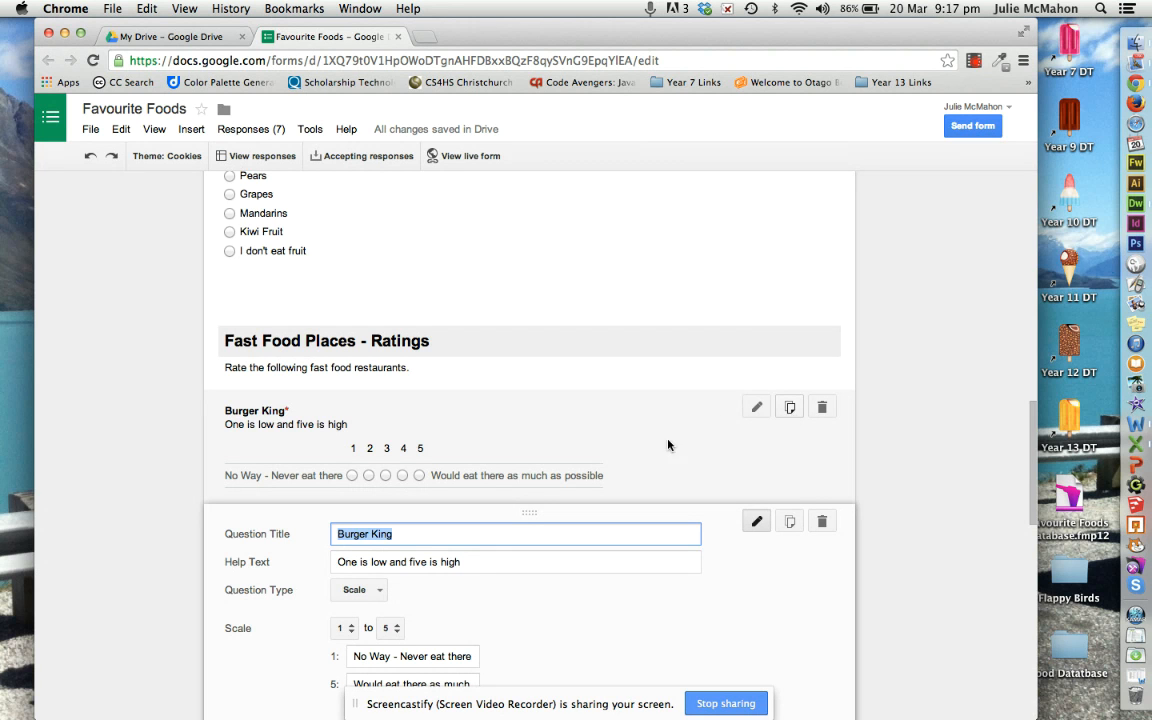
{"action": "type", "text": "Piz"}
{"action": "type", "text": "z"}
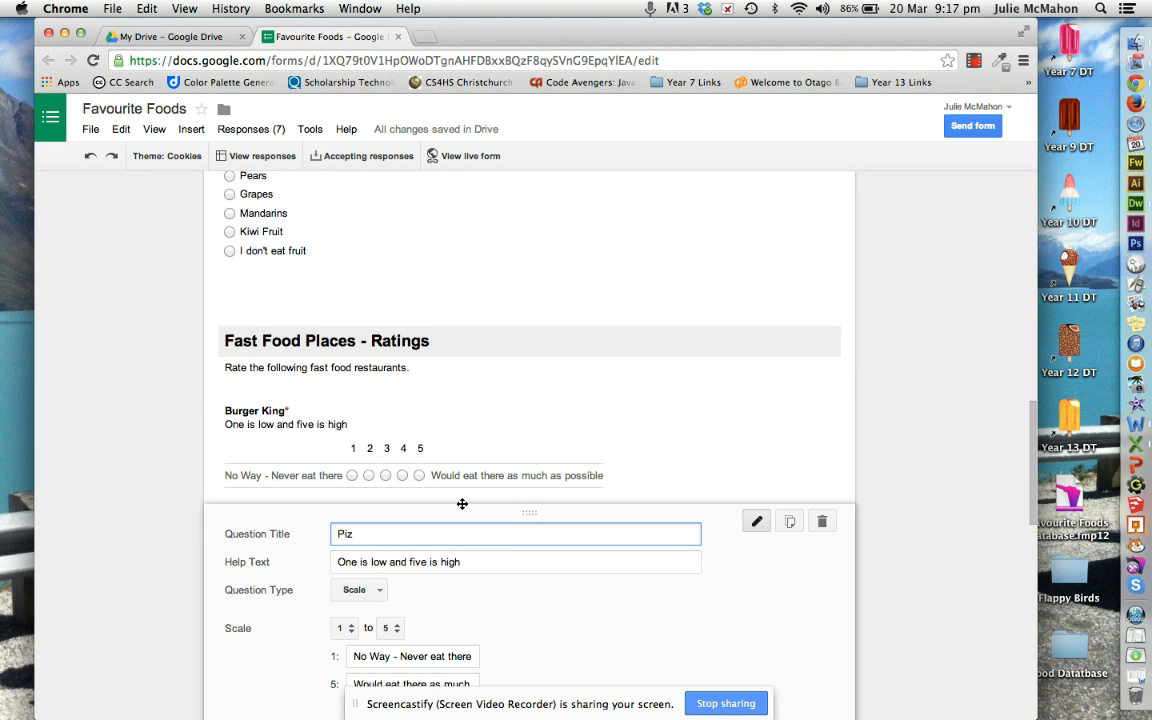
{"action": "type", "text": "a Hut"}
{"action": "left_click_drag", "start_coordinate": [1034, 464], "coordinate": [1034, 519]}
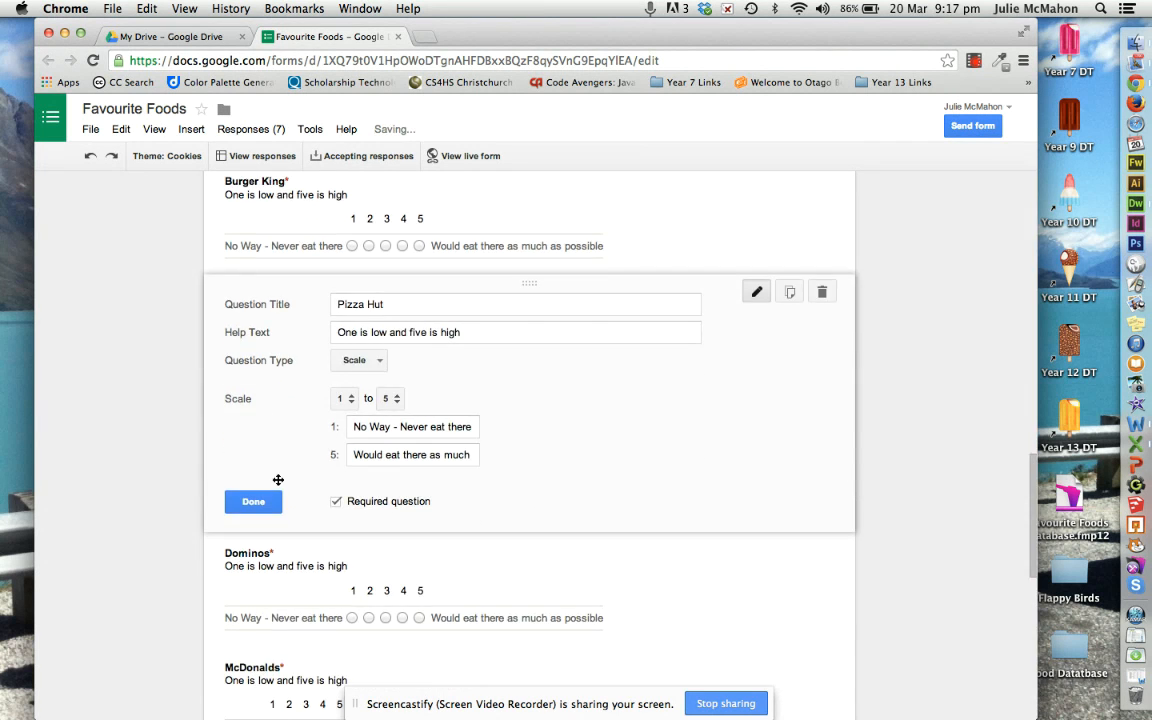
{"action": "left_click", "coordinate": [255, 501]}
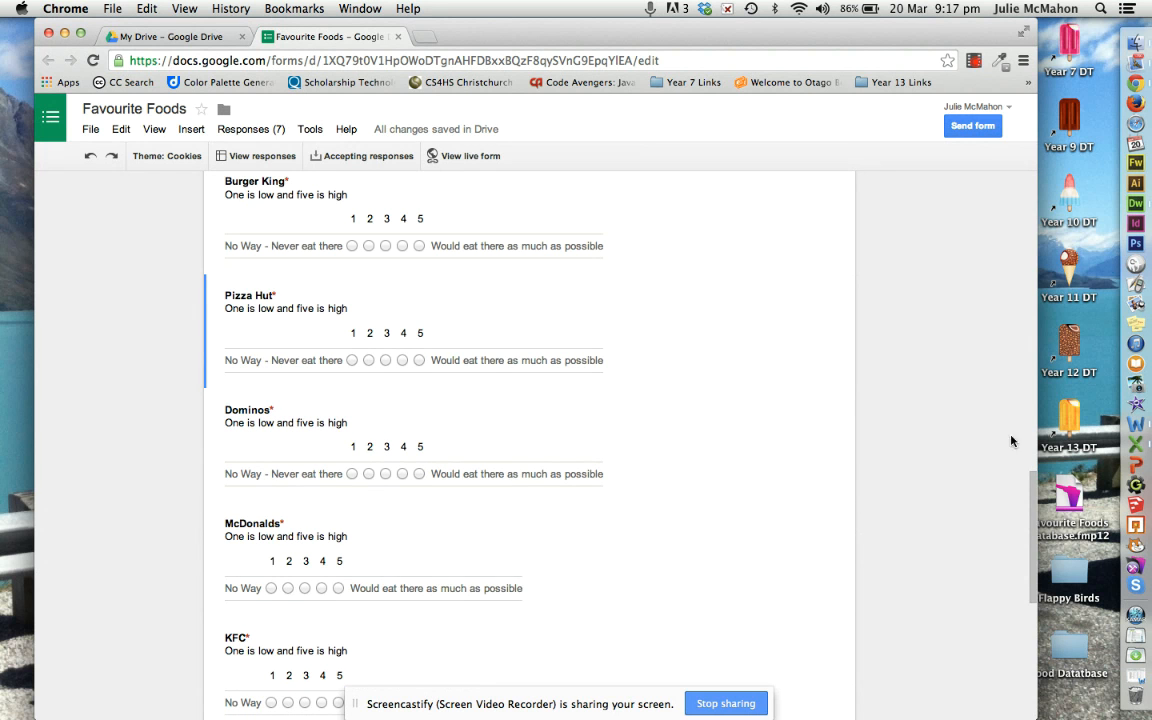
Review the questions under Fast Food Places - Ratings and the Confirmation Page settings at the end of the form.
{"action": "left_click_drag", "start_coordinate": [1034, 505], "coordinate": [1034, 484]}
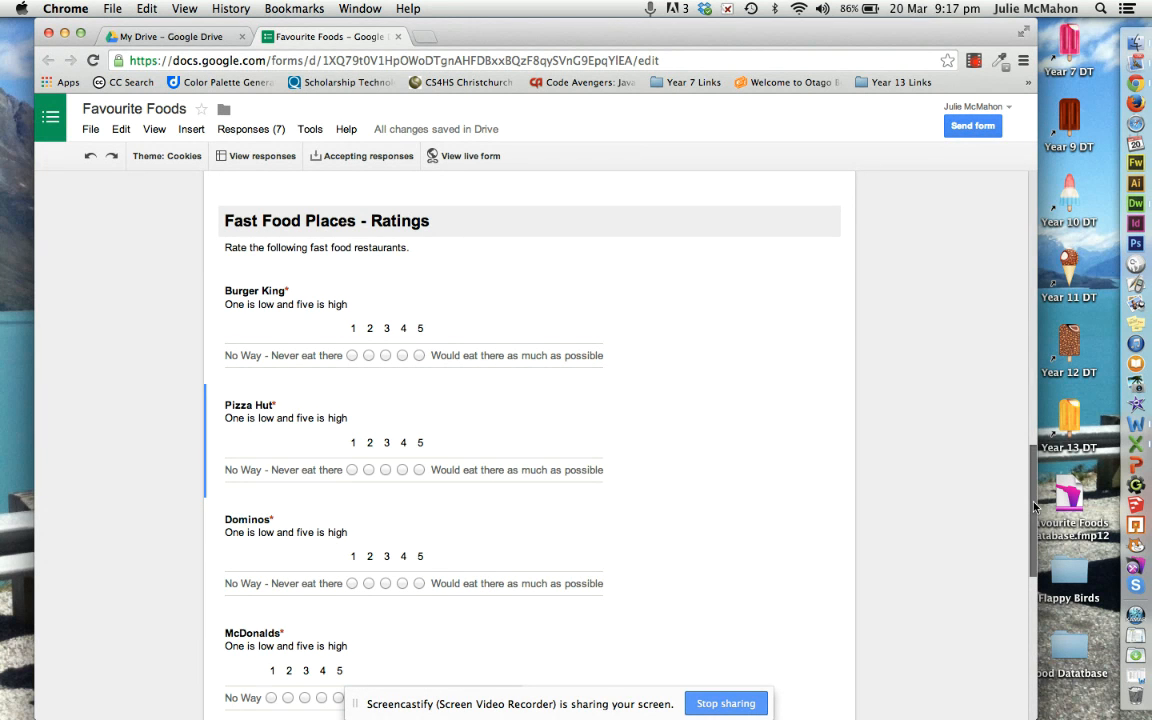
{"action": "left_click_drag", "start_coordinate": [1034, 507], "coordinate": [1033, 518]}
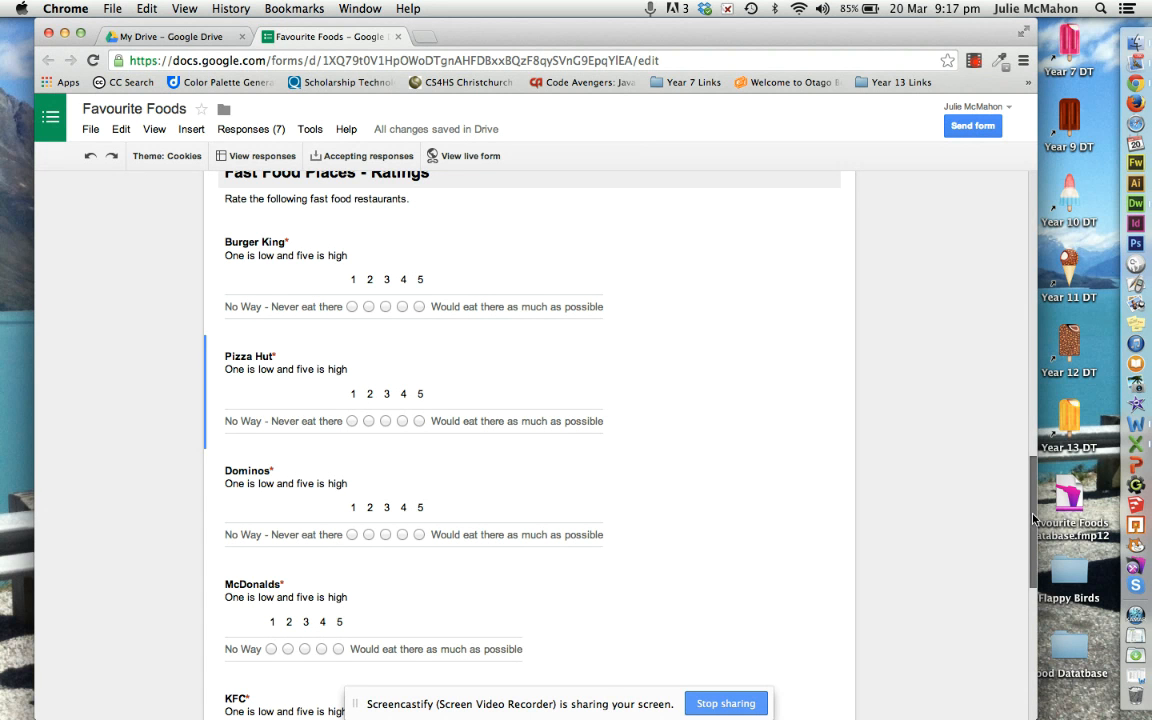
{"action": "mouse_move", "coordinate": [1034, 517]}
{"action": "left_mouse_down"}
{"action": "mouse_move", "coordinate": [1035, 537]}
{"action": "mouse_move", "coordinate": [1035, 514]}
{"action": "left_mouse_up"}
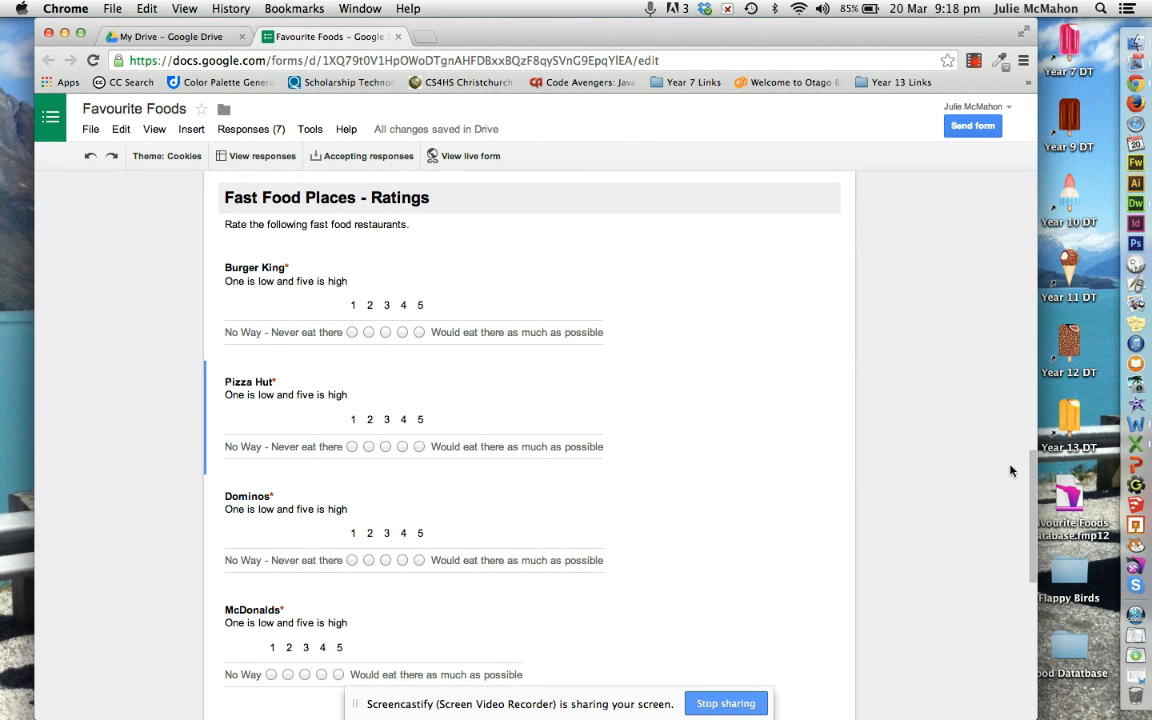
{"action": "left_click_drag", "start_coordinate": [1030, 505], "coordinate": [1015, 678]}
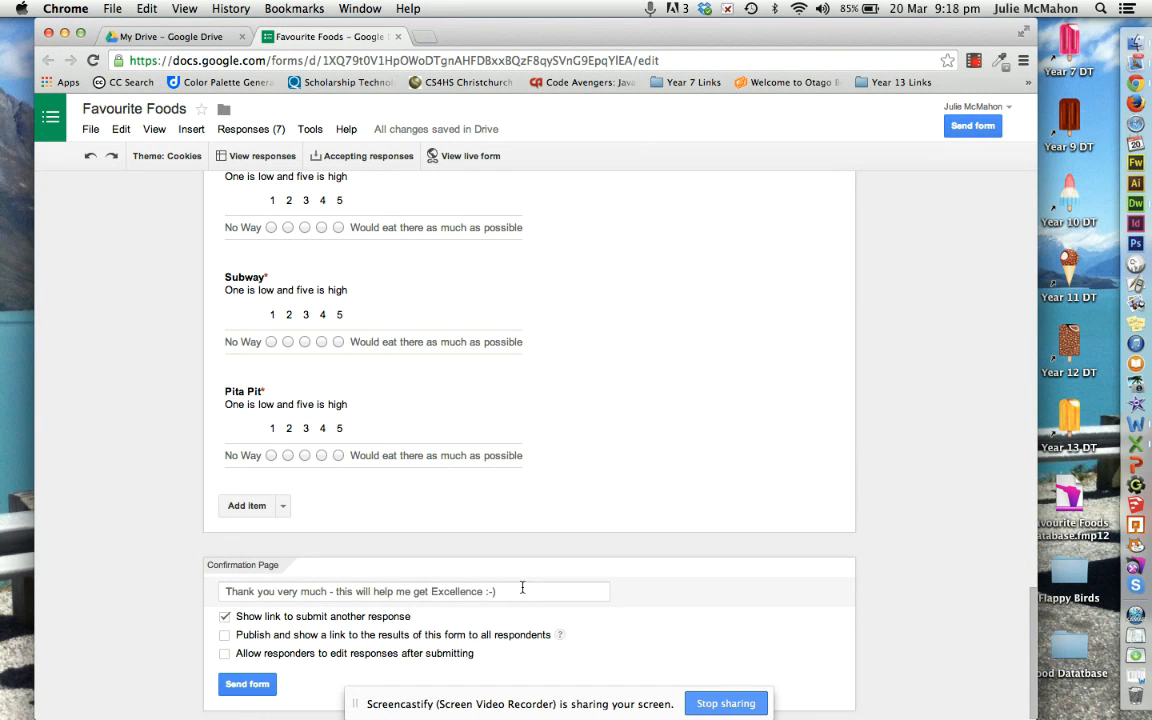
View the live form and test the No answer to Permission to participate, then return to the first page.
{"action": "left_click_drag", "start_coordinate": [1033, 622], "coordinate": [1023, 180]}
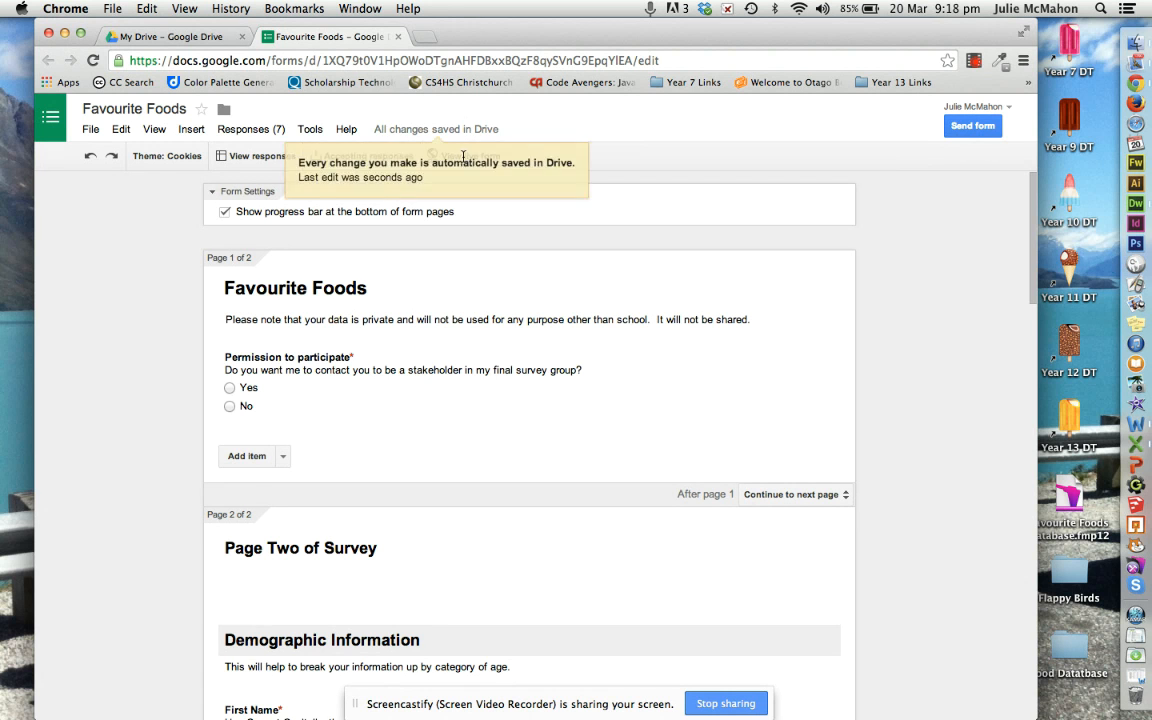
{"action": "left_click", "coordinate": [463, 157]}
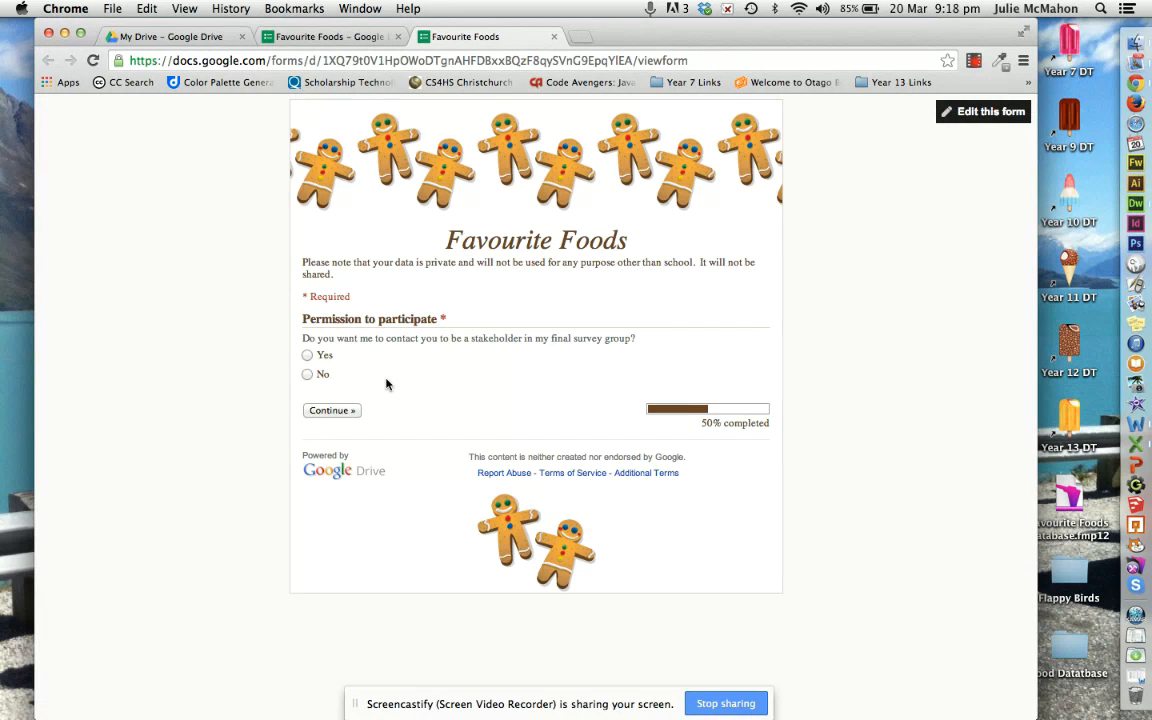
{"action": "left_click", "coordinate": [308, 375]}
{"action": "left_click", "coordinate": [339, 410]}
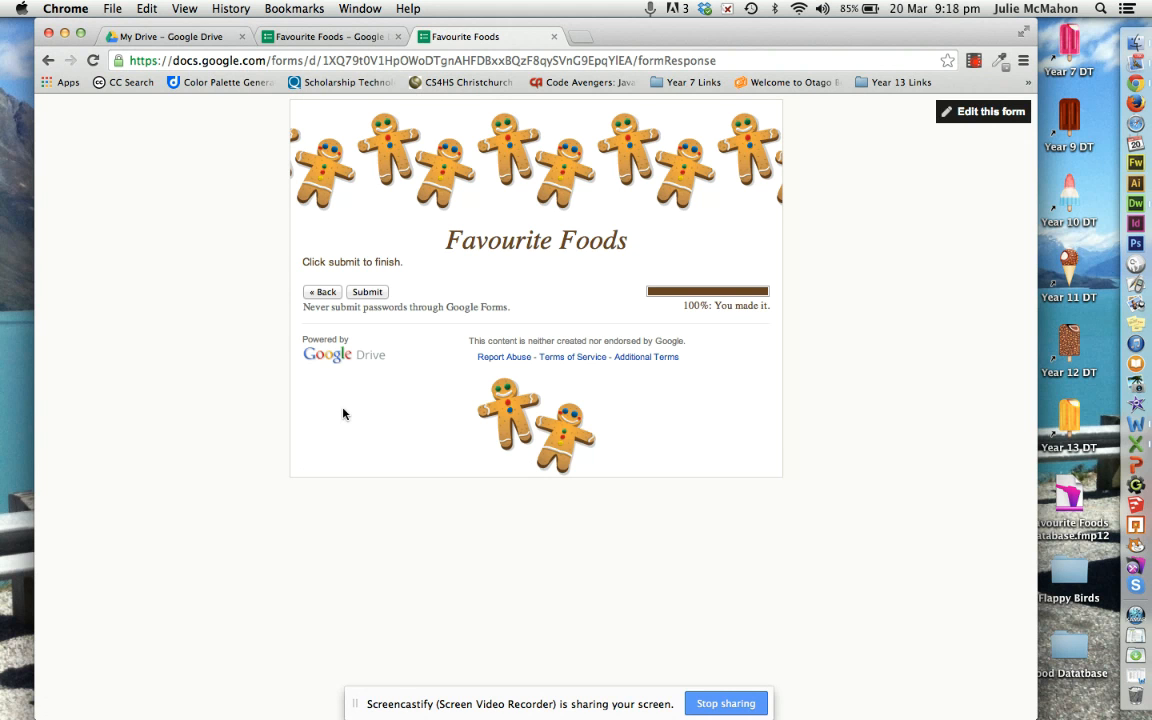
{"action": "left_click", "coordinate": [322, 291]}
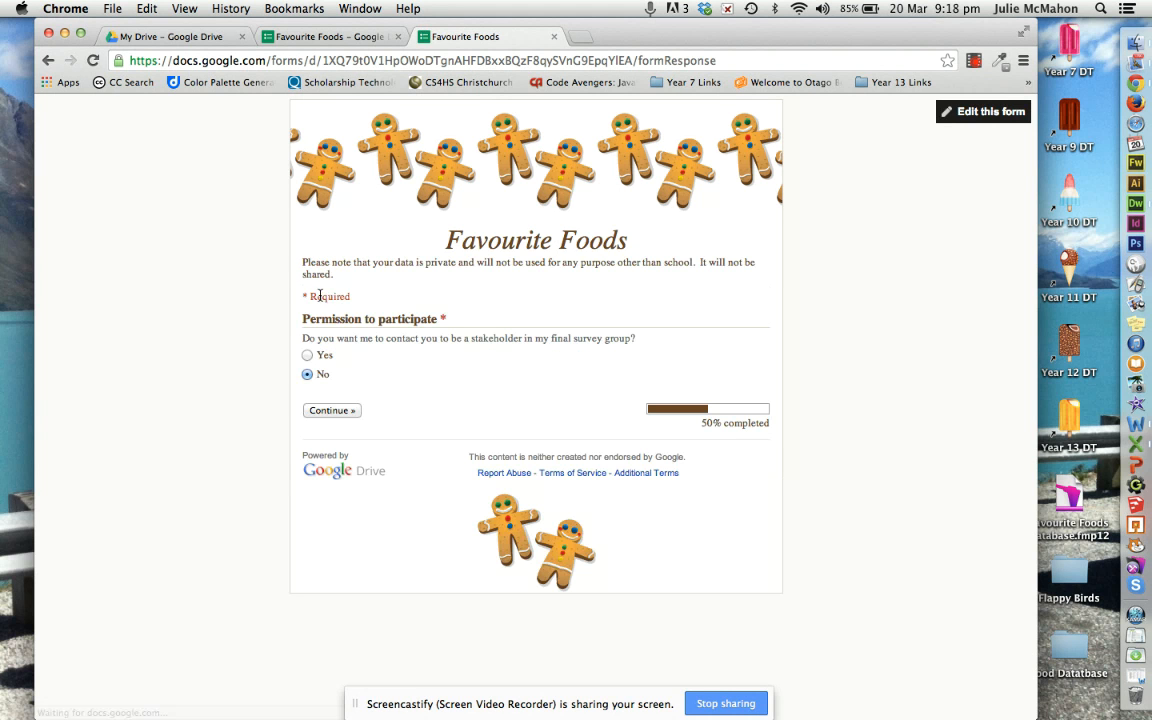
Answer Yes to Permission to participate in the live form, continue to page two and review its questions through to the end.
{"action": "left_click", "coordinate": [307, 355]}
{"action": "left_click", "coordinate": [341, 411]}
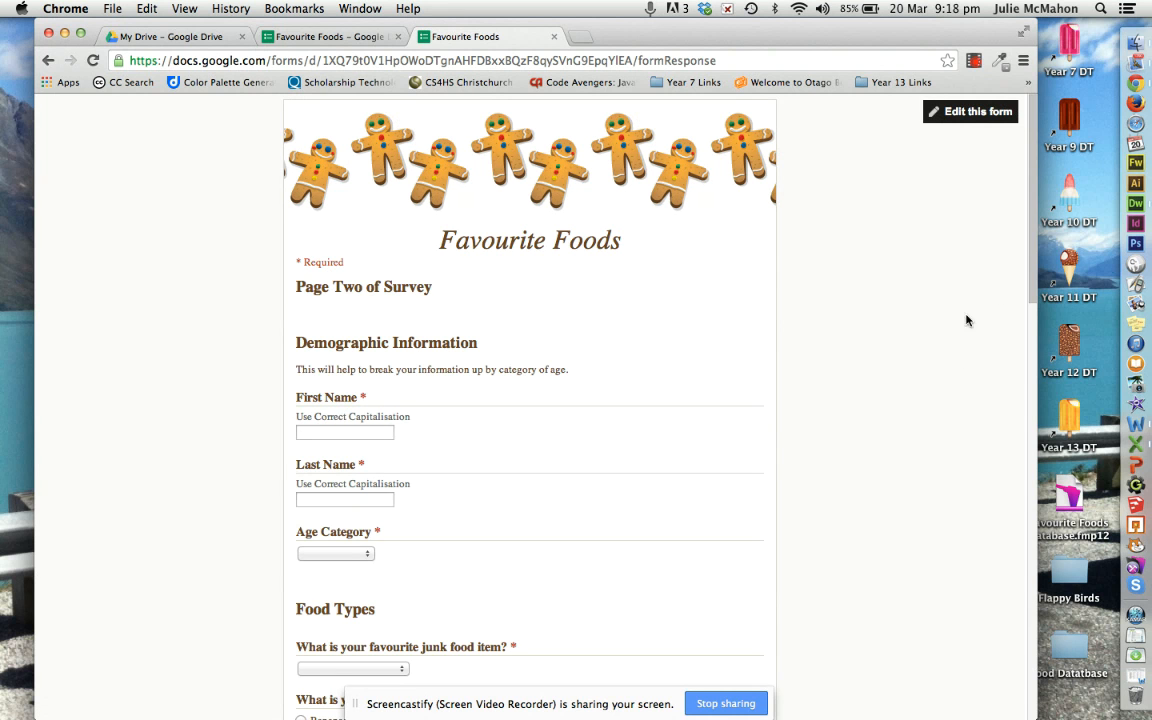
{"action": "scroll", "coordinate": [1034, 297], "scroll_direction": "down", "scroll_amount": 1}
{"action": "left_click_drag", "start_coordinate": [1034, 297], "coordinate": [1019, 558]}
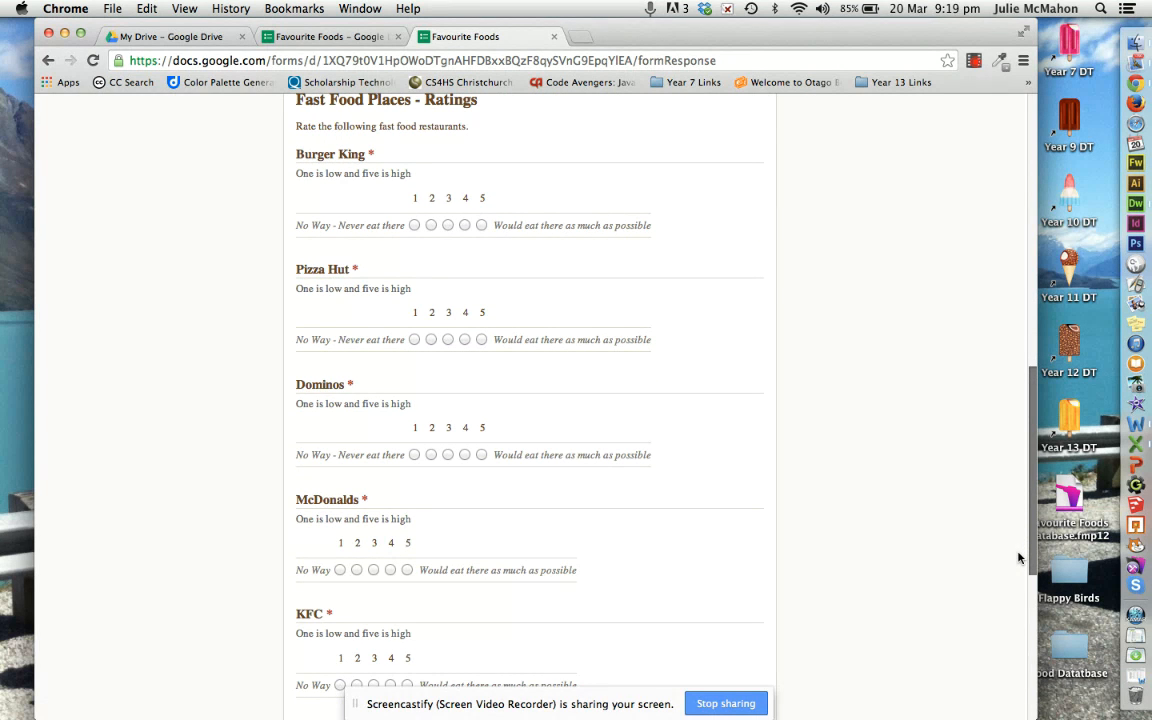
{"action": "left_click_drag", "start_coordinate": [1019, 558], "coordinate": [1017, 596]}
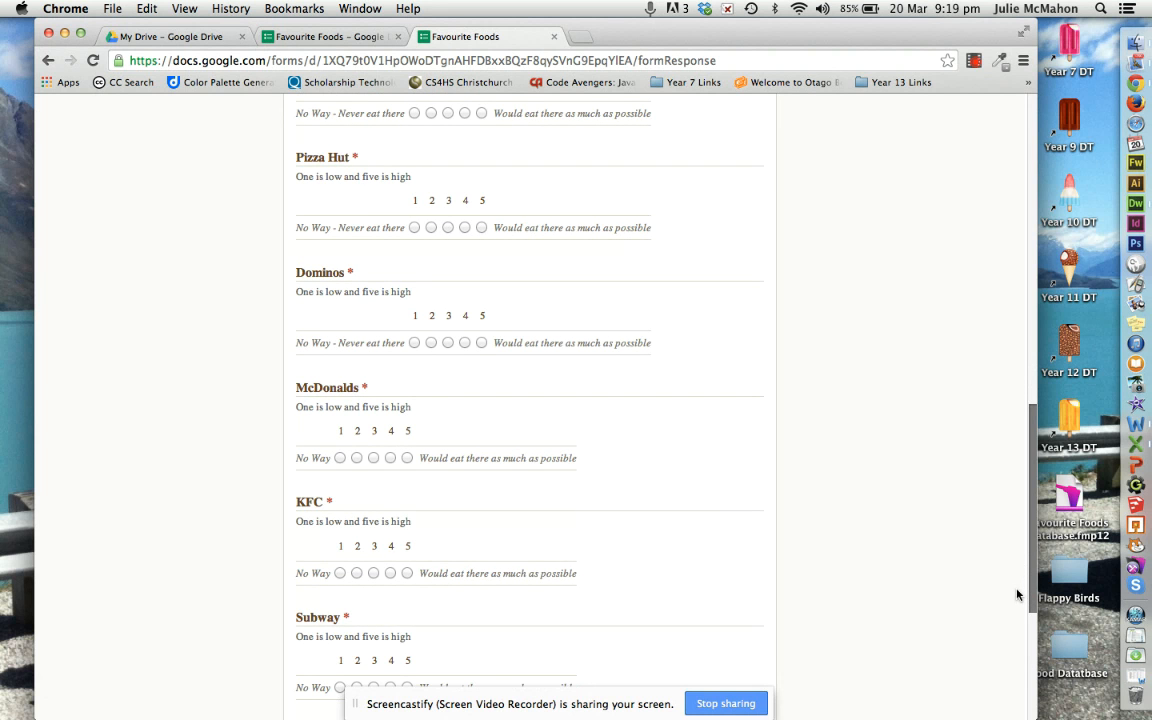
{"action": "left_click_drag", "start_coordinate": [1017, 595], "coordinate": [1013, 692]}
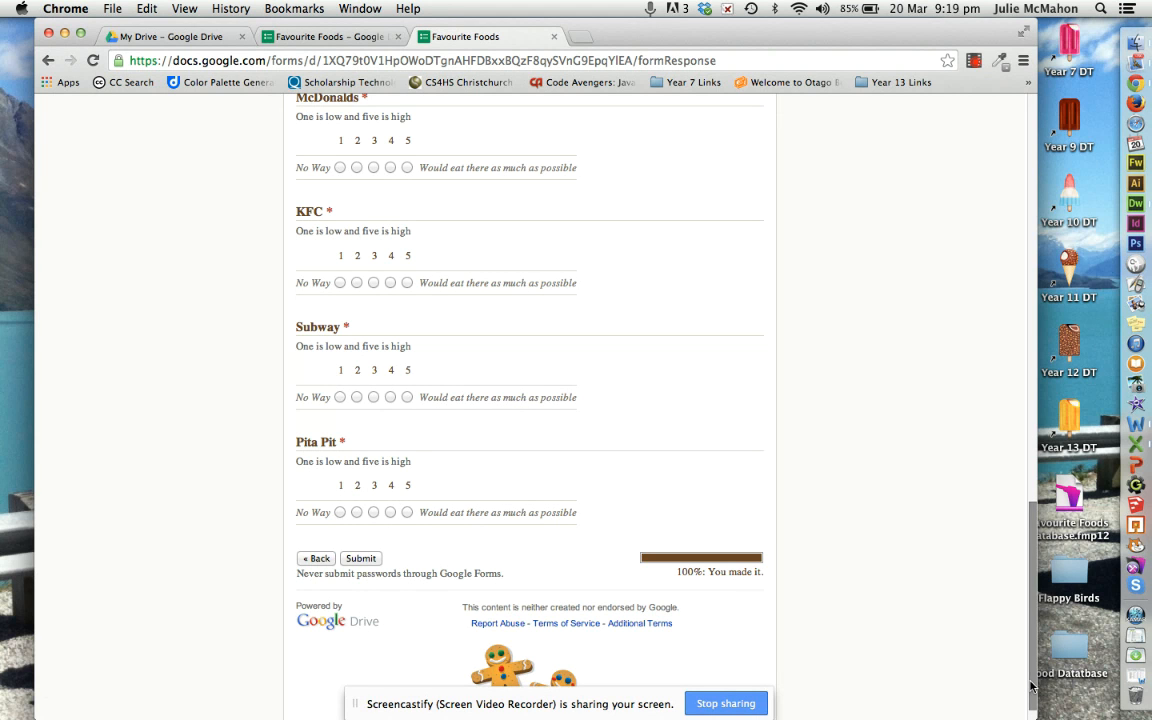
{"action": "left_click_drag", "start_coordinate": [1035, 678], "coordinate": [1021, 264]}
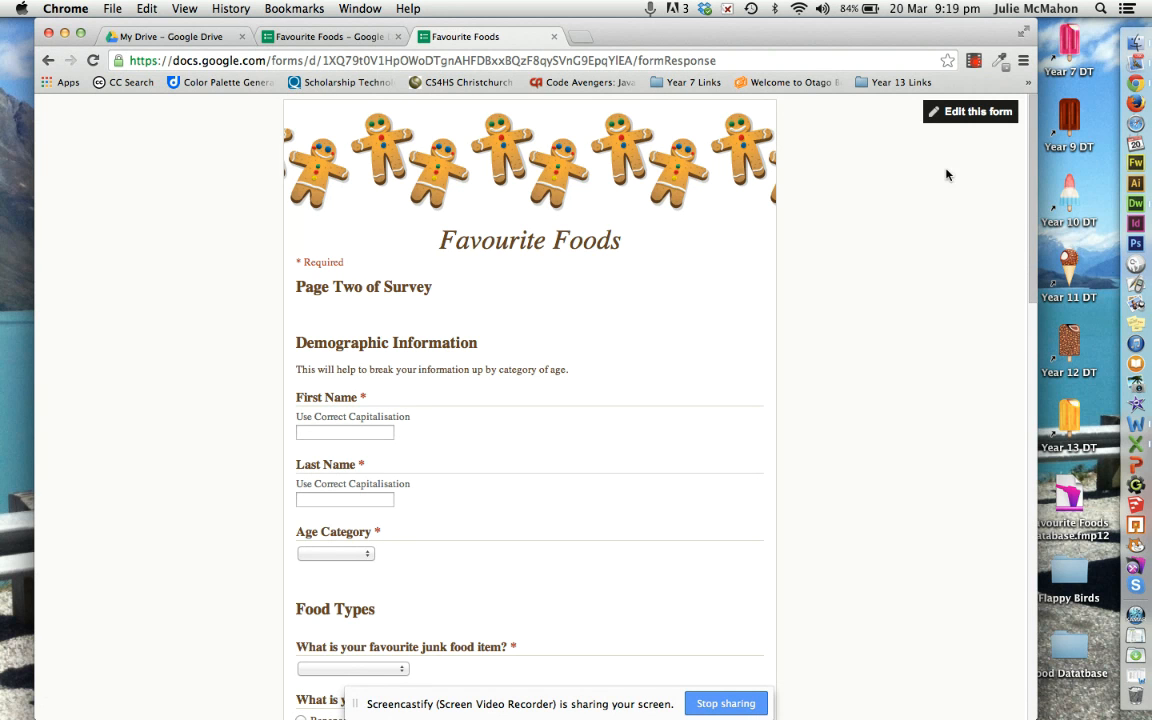
Return to editing the form and examine the share link and email options for sending it.
{"action": "left_click", "coordinate": [957, 117]}
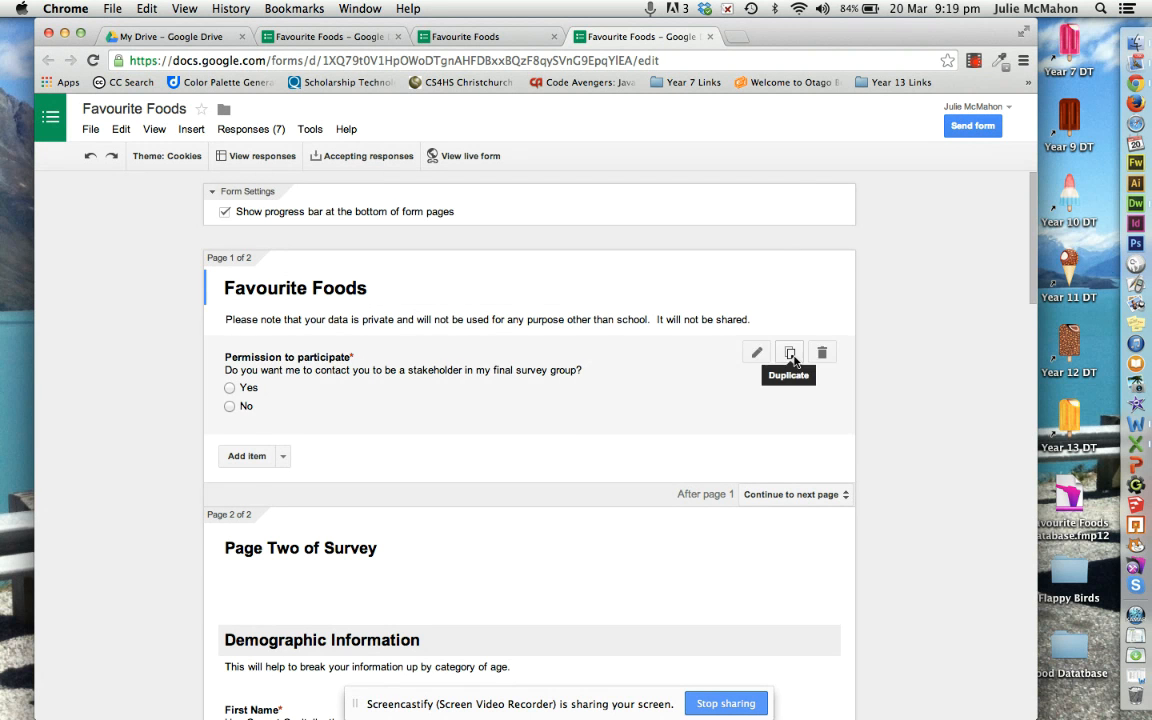
{"action": "left_click", "coordinate": [971, 127]}
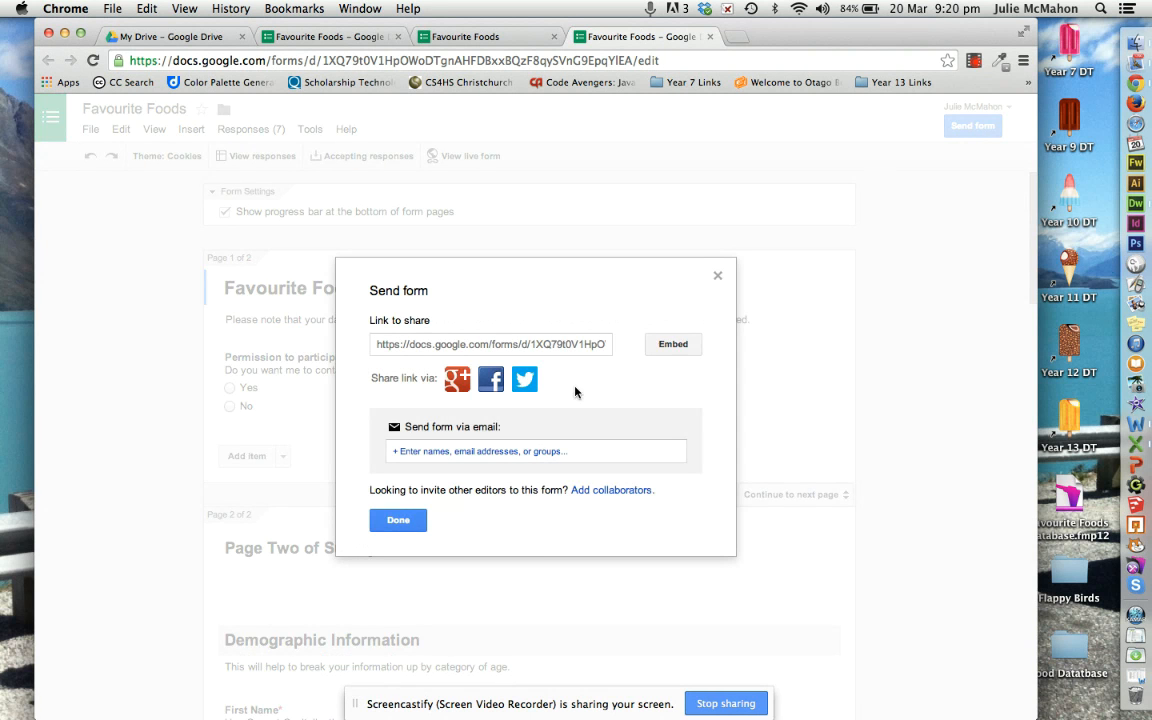
{"action": "left_click", "coordinate": [513, 345]}
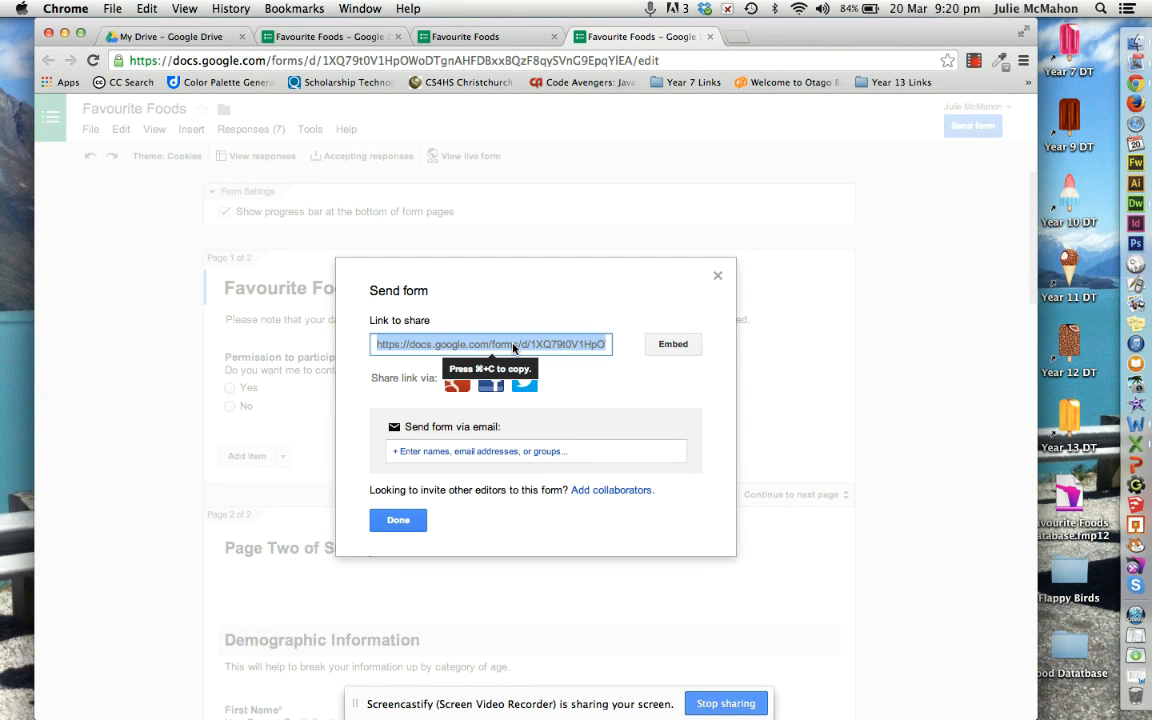
{"action": "left_click", "coordinate": [478, 451]}
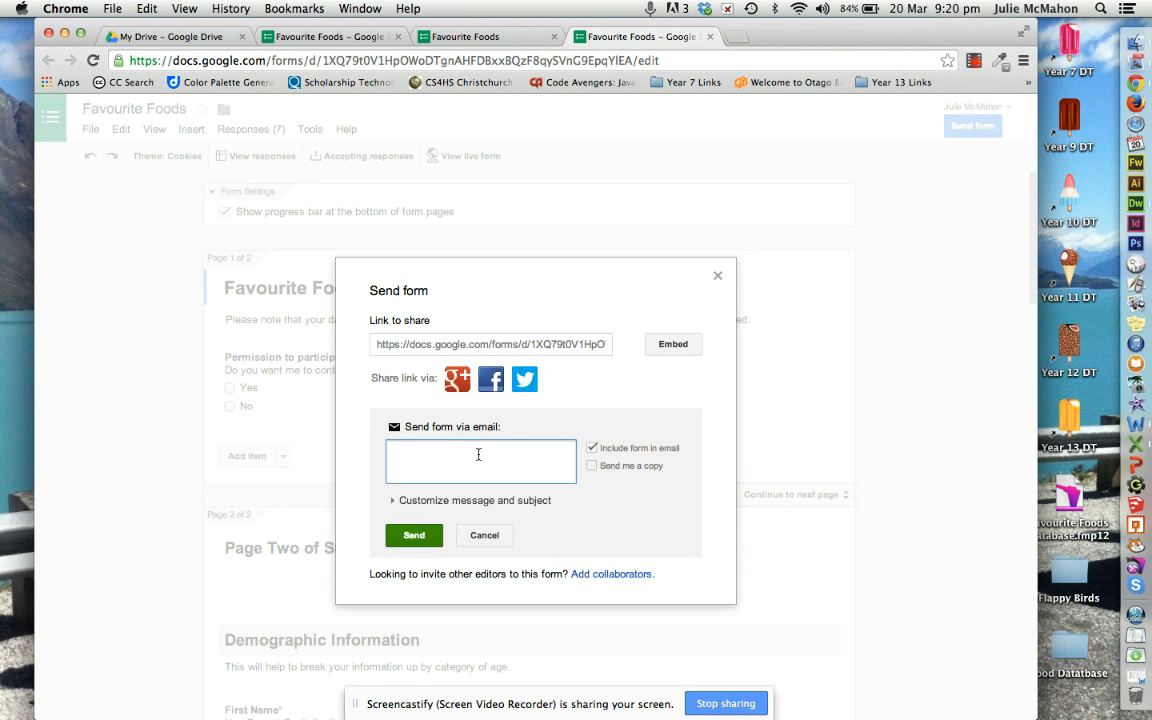
{"action": "left_click", "coordinate": [516, 346]}
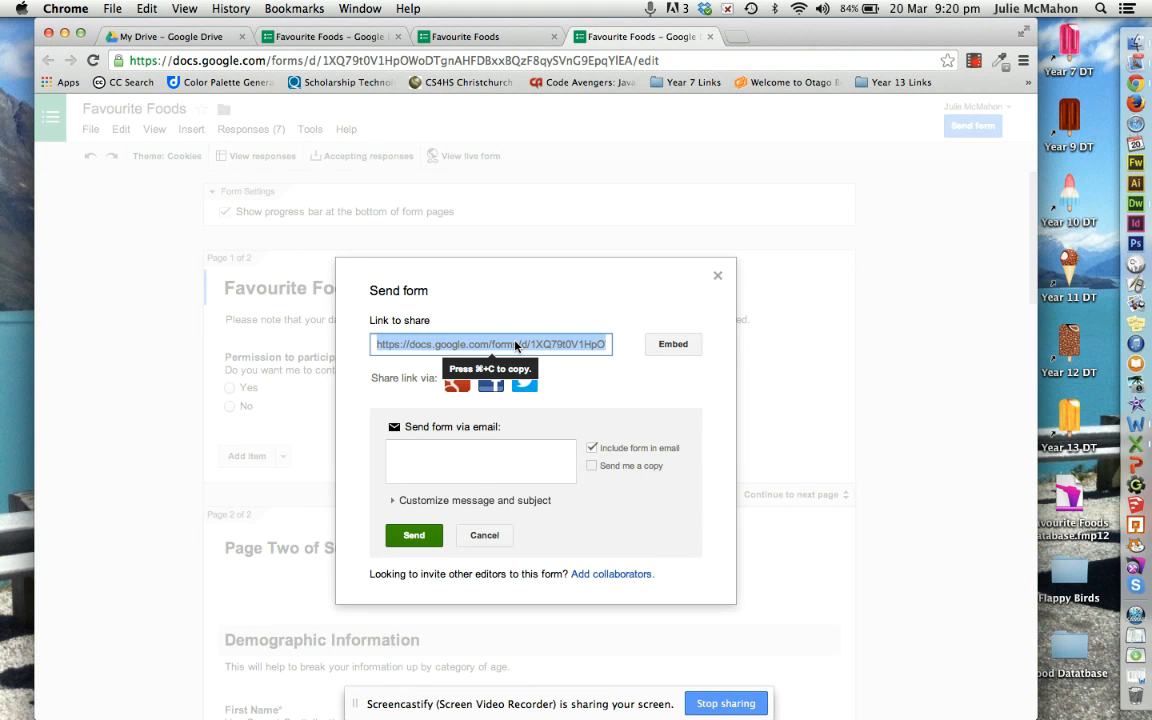
{"action": "left_click", "coordinate": [482, 541]}
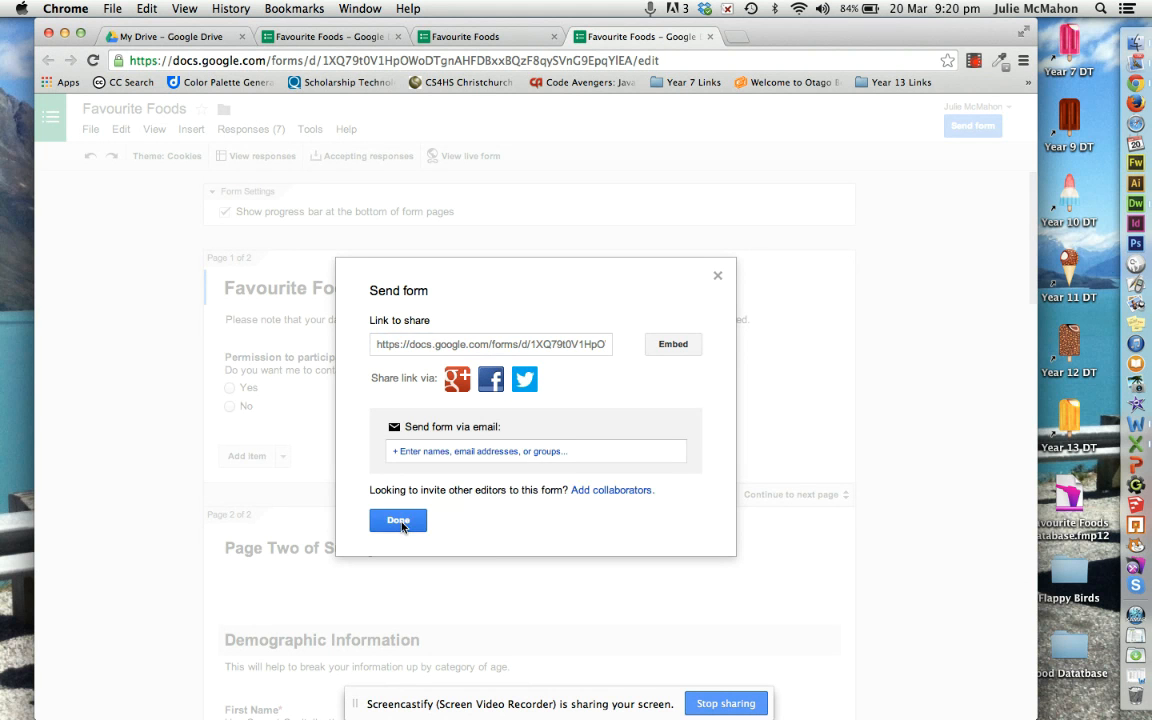
{"action": "left_click", "coordinate": [392, 523]}
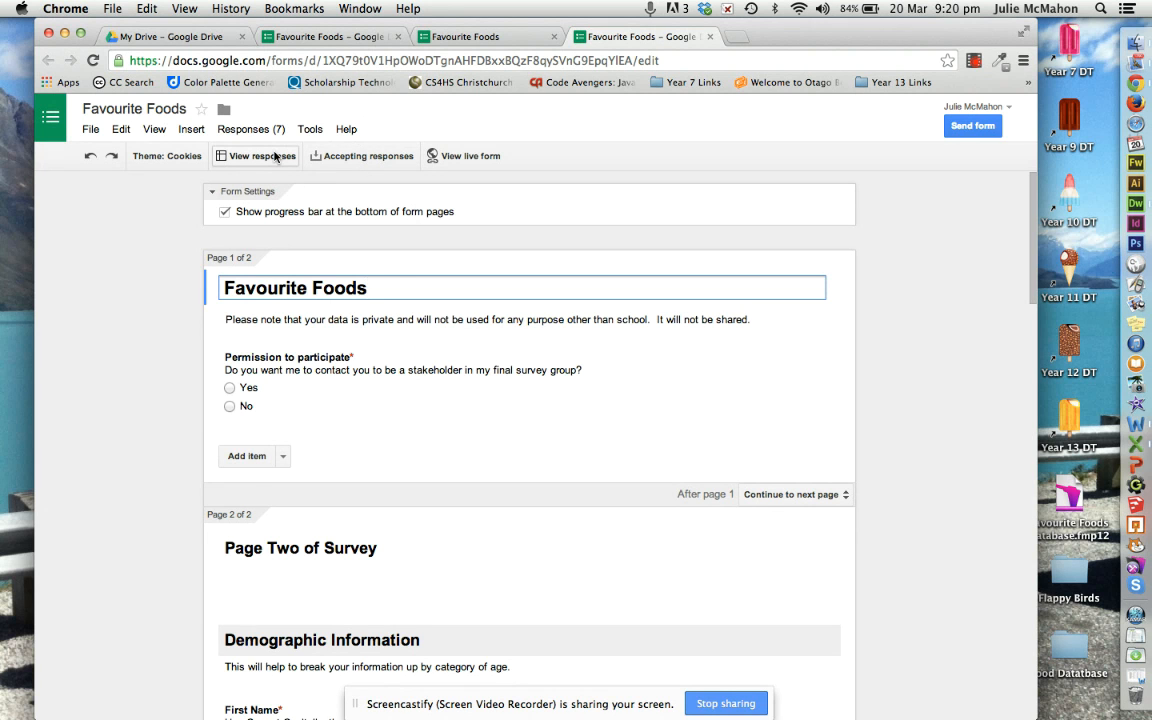
Stop the form from accepting responses and open its responses spreadsheet.
{"action": "left_click", "coordinate": [349, 160]}
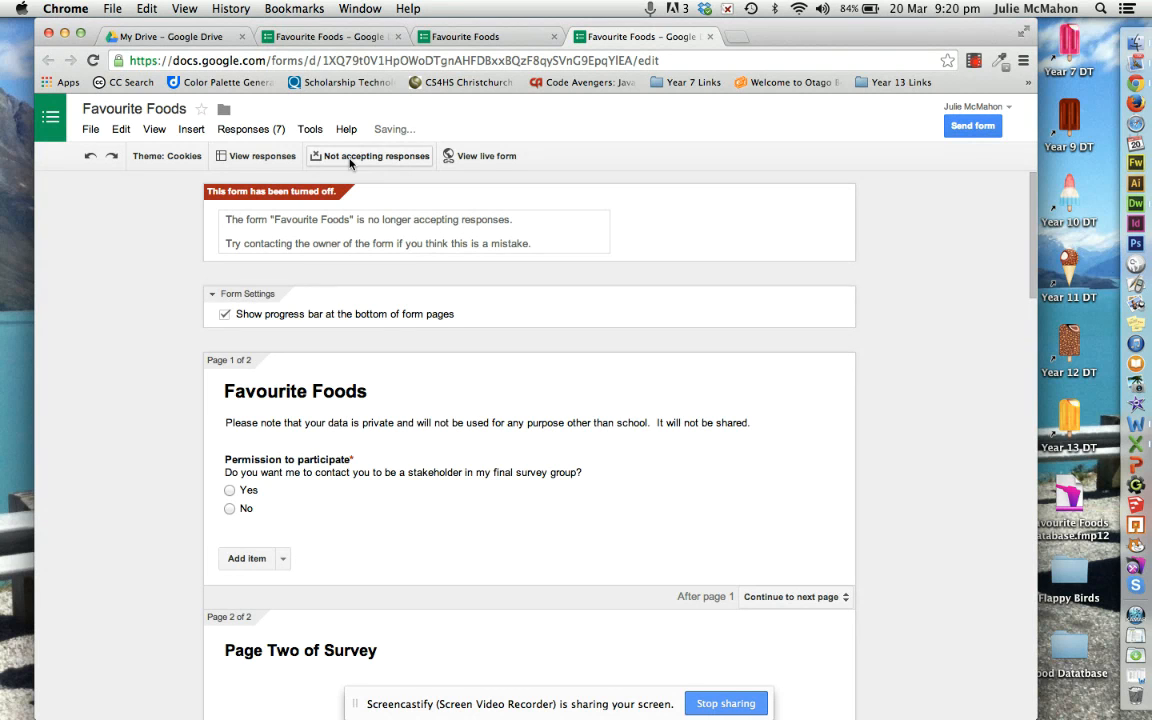
{"action": "left_click", "coordinate": [255, 157]}
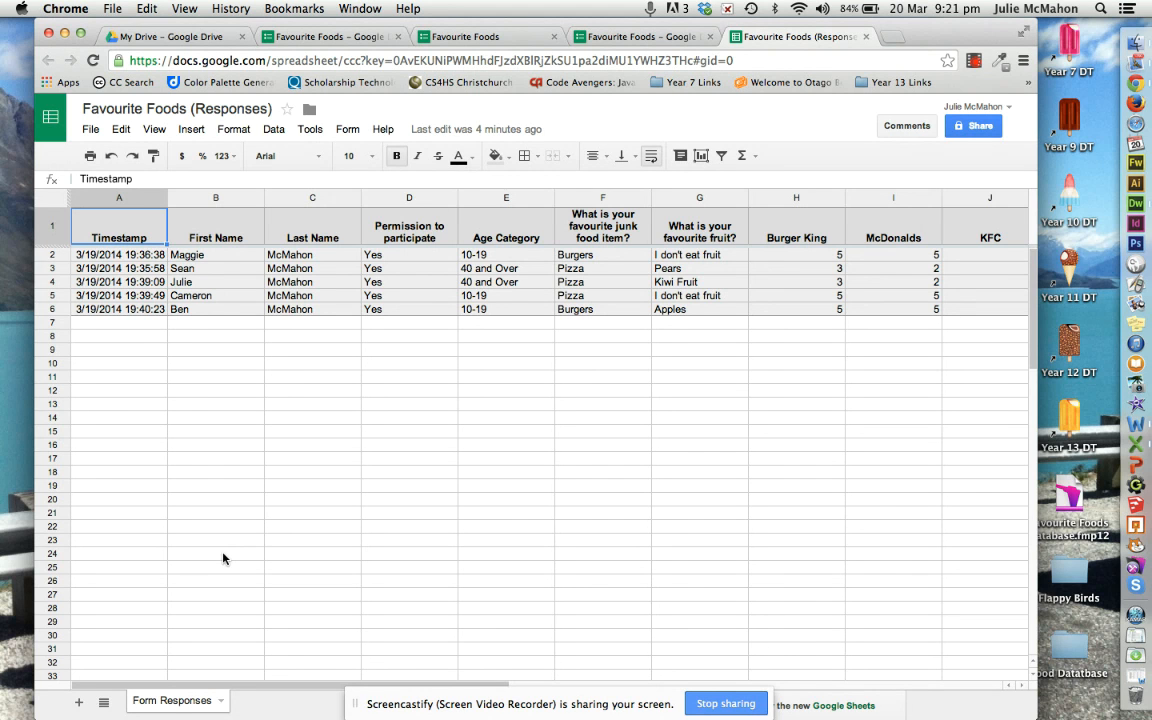
Select row 6 of the responses spreadsheet and examine the commands available for deleting it.
{"action": "left_click", "coordinate": [54, 312]}
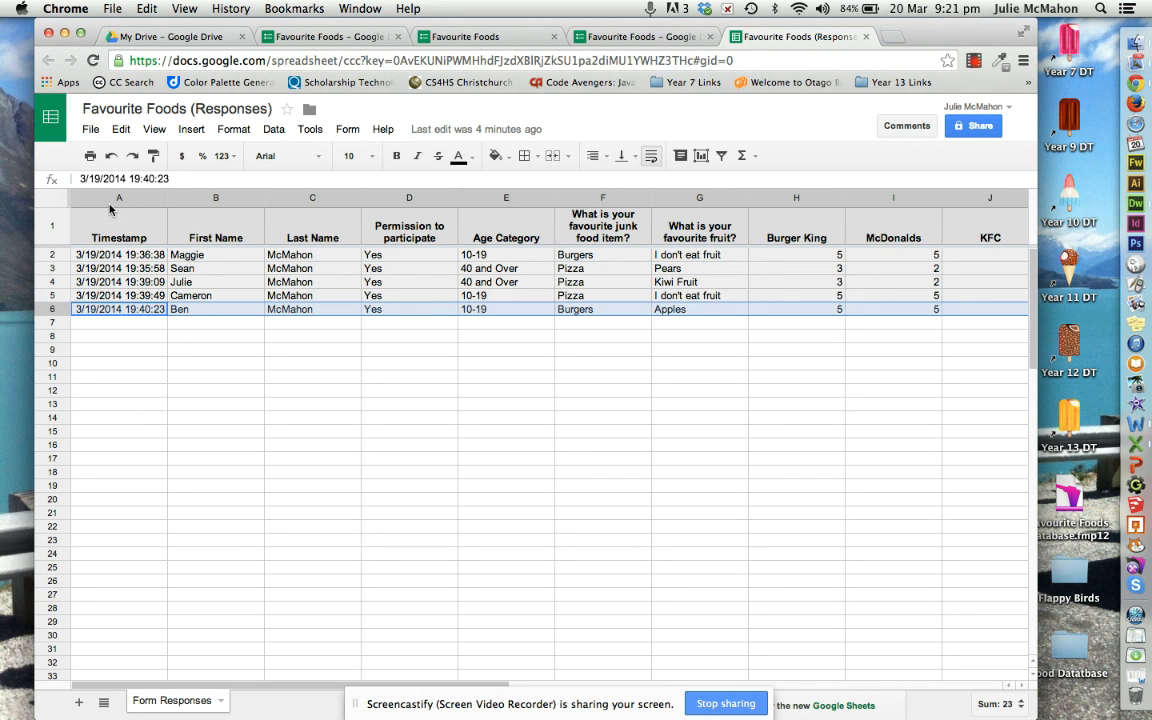
{"action": "left_click", "coordinate": [121, 130]}
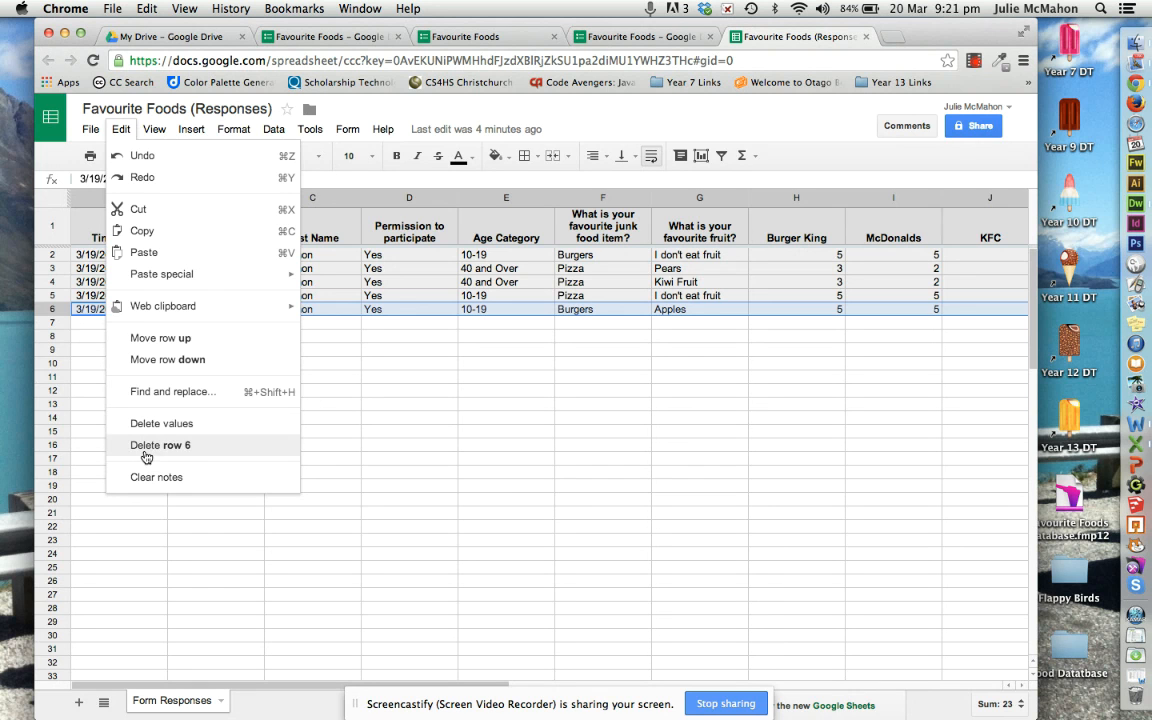
{"action": "left_click", "coordinate": [88, 390]}
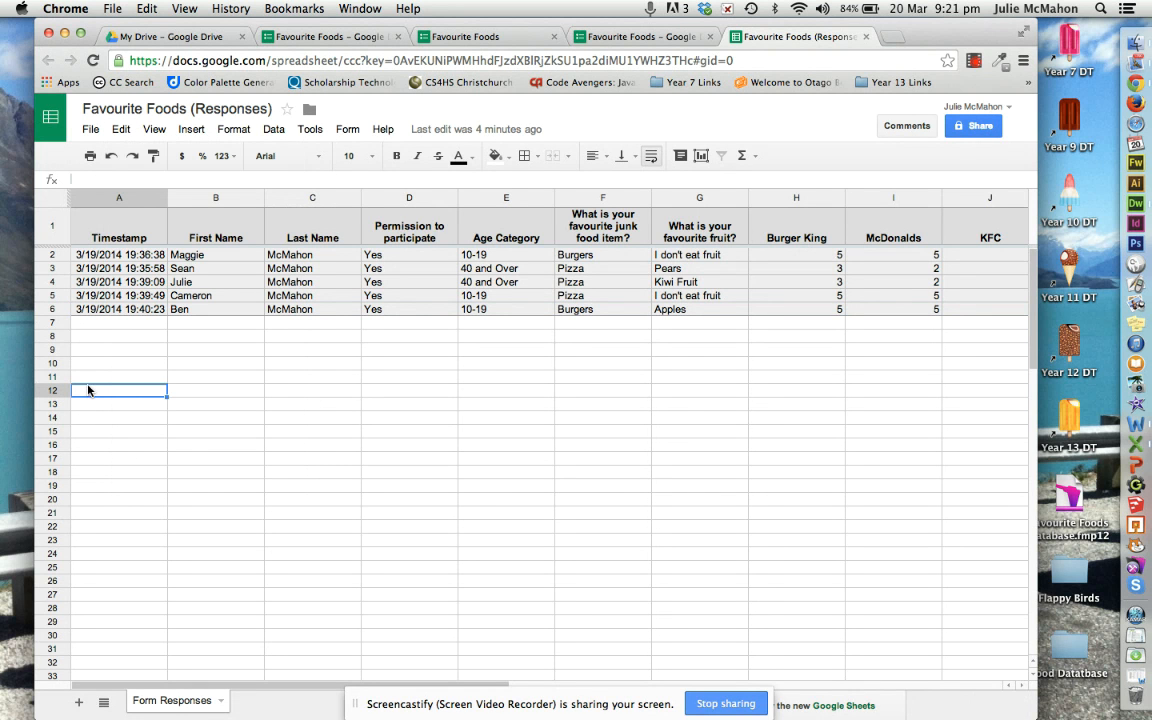
Download the current responses sheet as comma-separated values (.csv).
{"action": "left_click", "coordinate": [90, 132]}
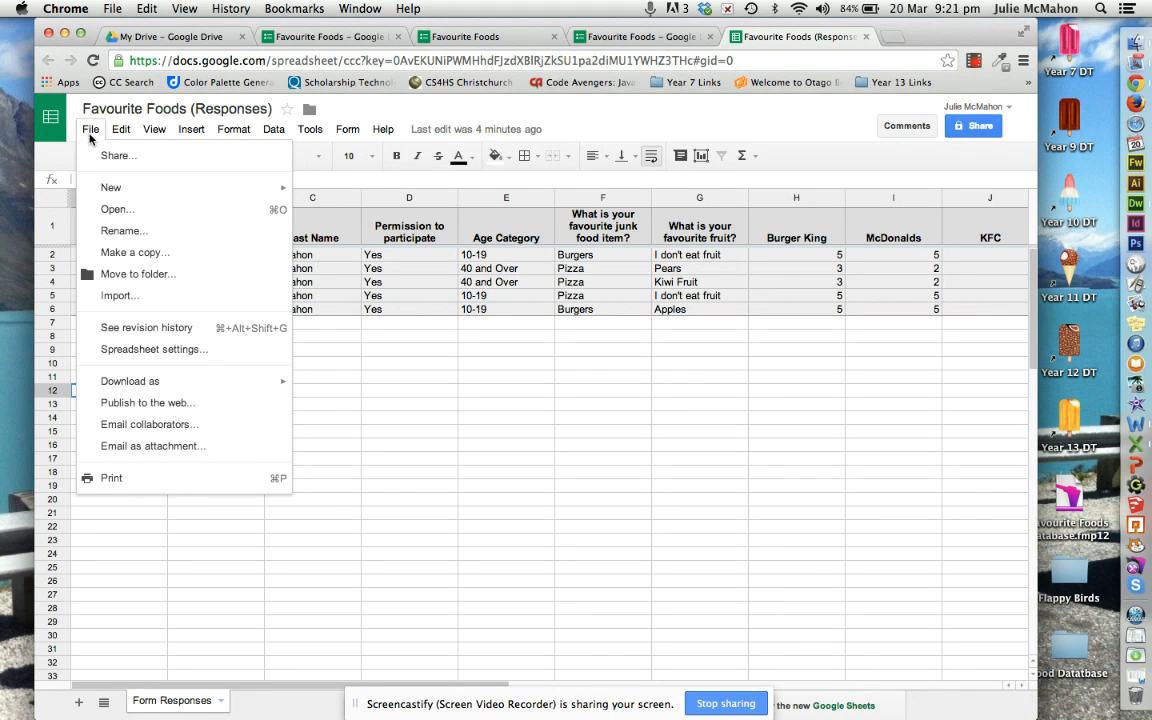
{"action": "mouse_move", "coordinate": [157, 391]}
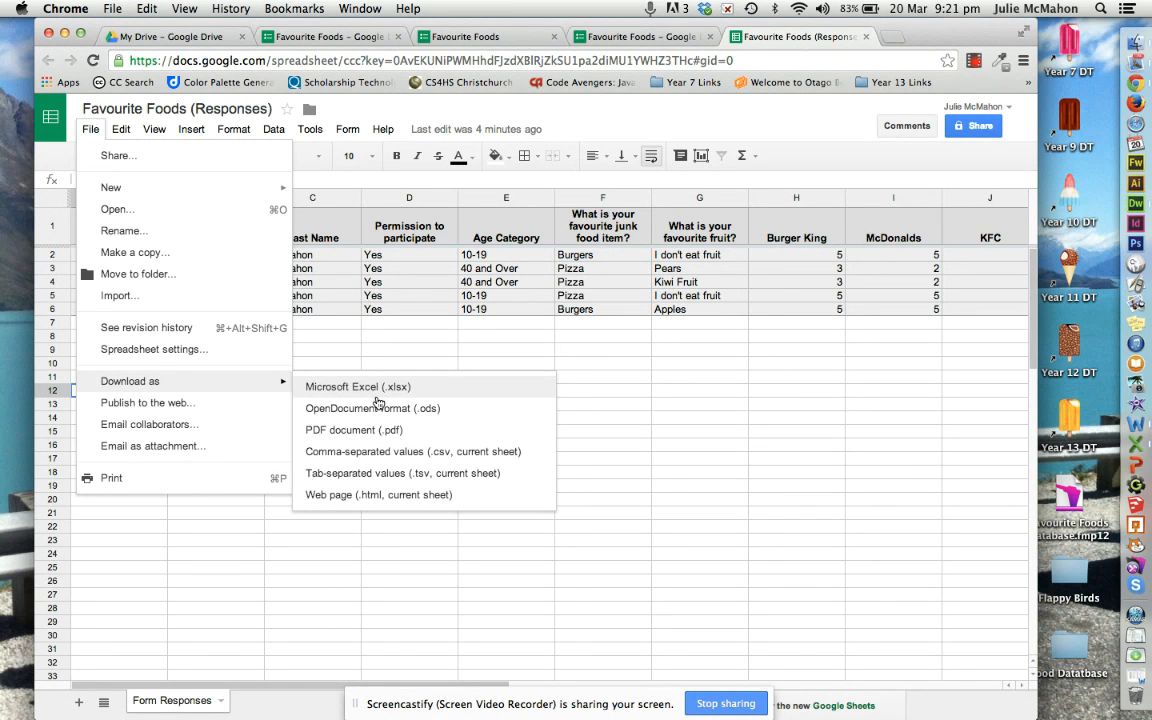
{"action": "left_click", "coordinate": [375, 456]}
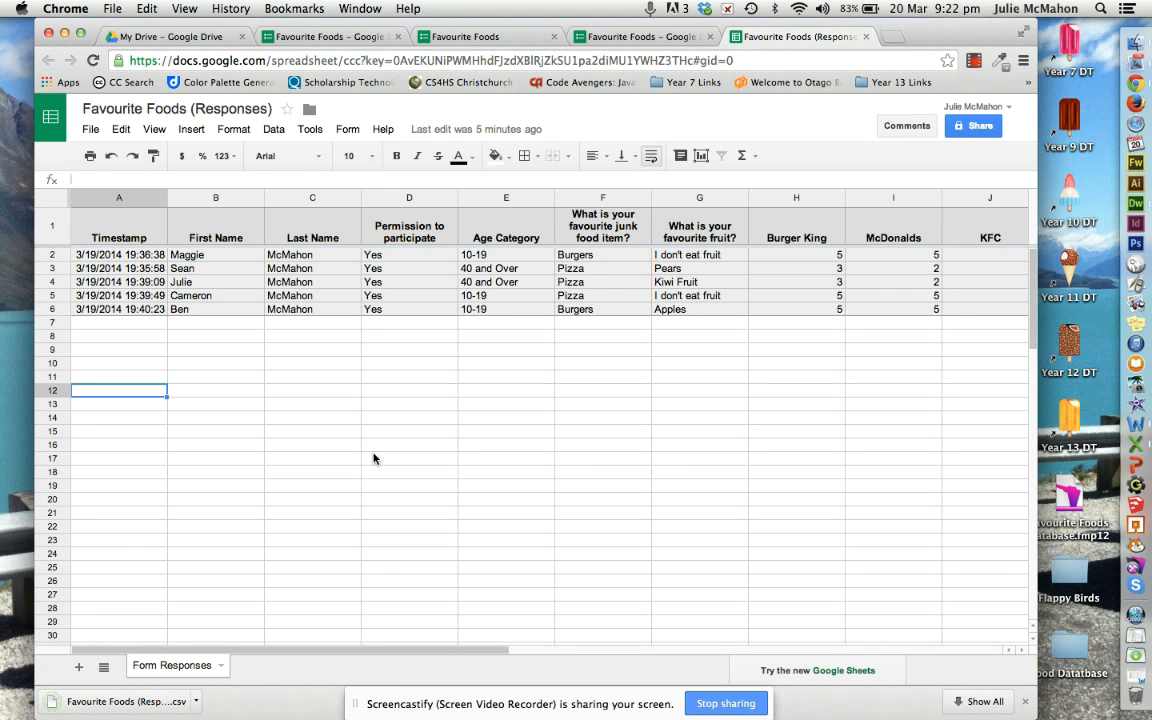
Open the downloaded Favourite Foods responses CSV file in Excel and widen its window.
{"action": "left_click", "coordinate": [197, 703]}
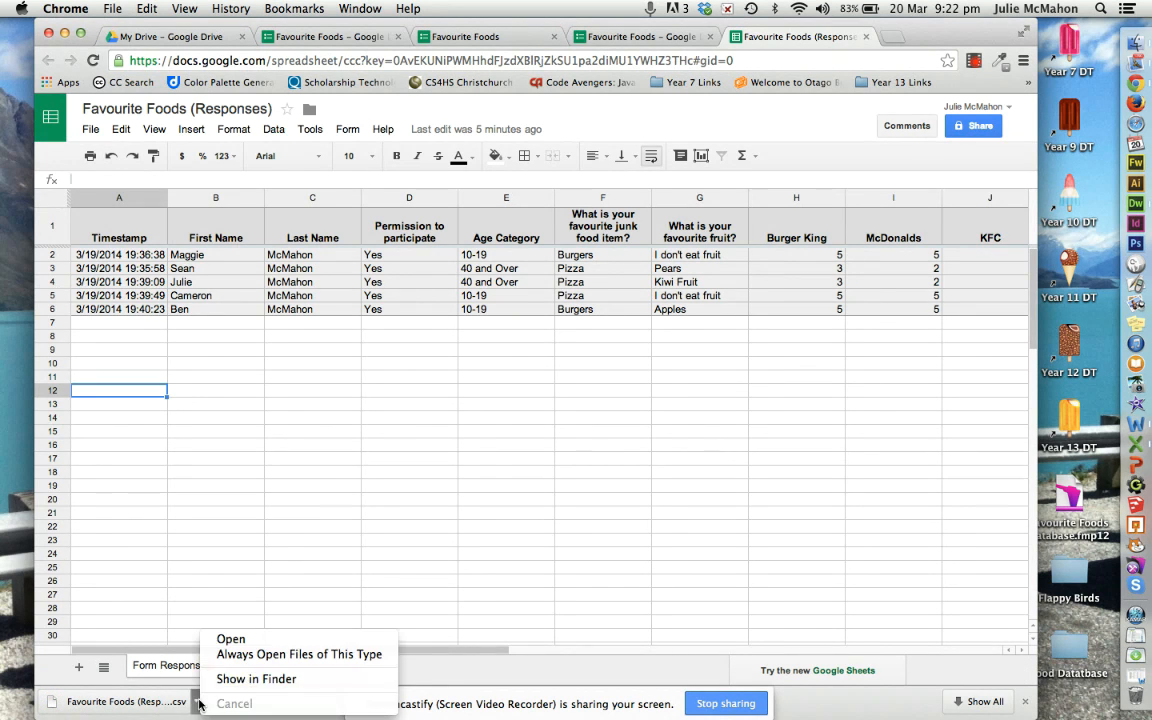
{"action": "left_click", "coordinate": [262, 640]}
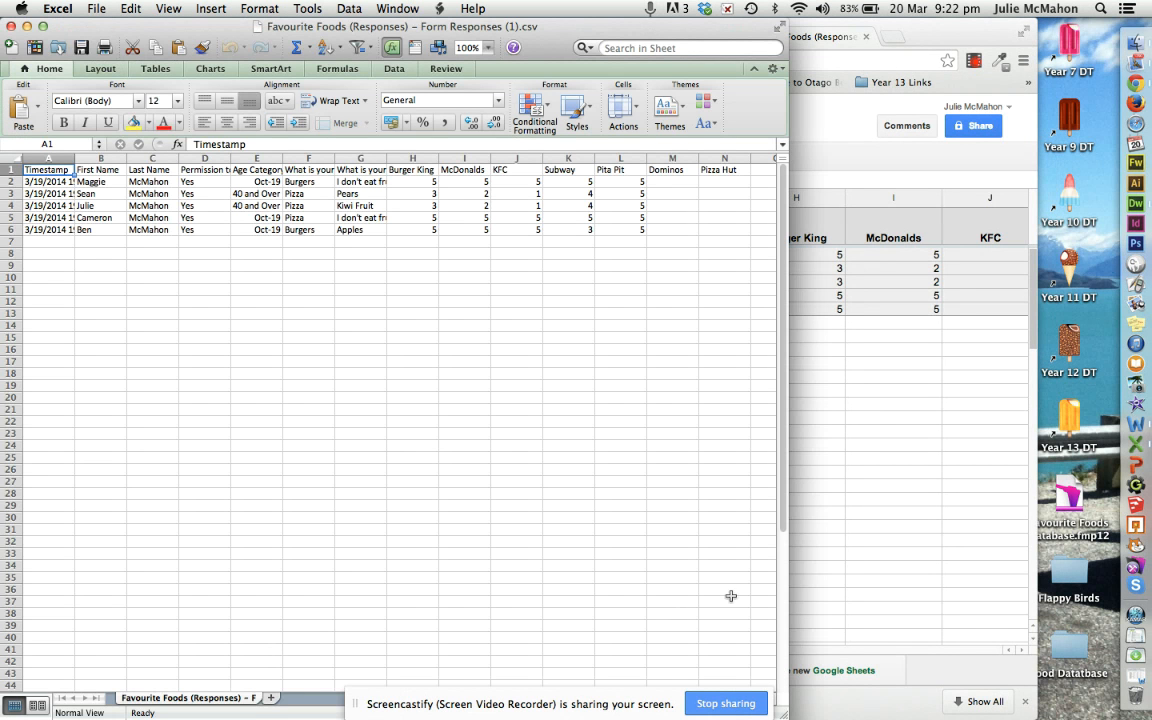
{"action": "left_click_drag", "start_coordinate": [790, 585], "coordinate": [1045, 566]}
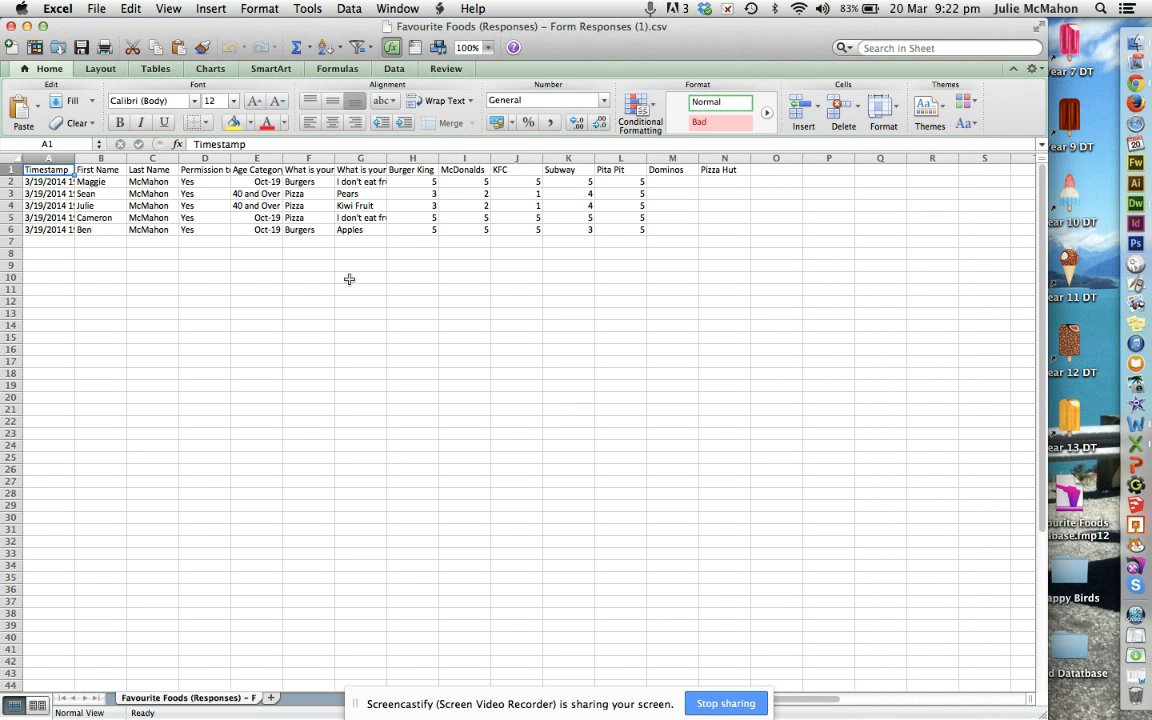
Widen the Permission to participate and Age Category columns and shorten the heading in D1 to Permission.
{"action": "left_click_drag", "start_coordinate": [231, 157], "coordinate": [378, 157]}
{"action": "left_click", "coordinate": [257, 172]}
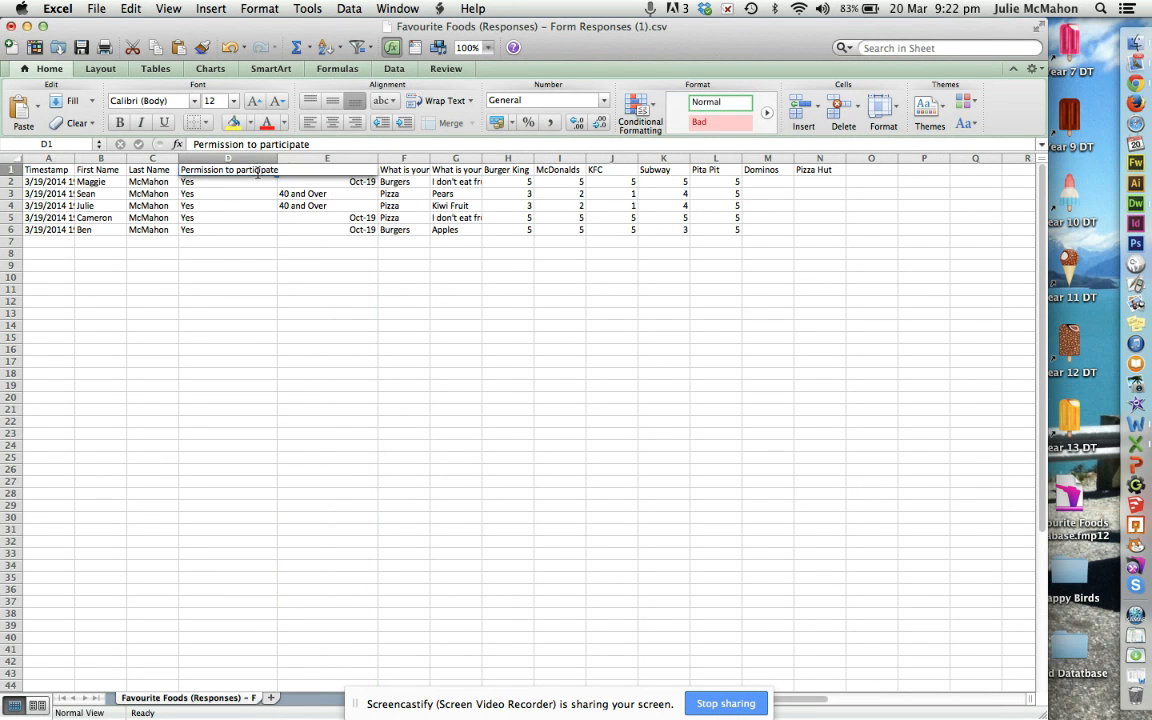
{"action": "left_click", "coordinate": [230, 145]}
{"action": "left_click_drag", "start_coordinate": [324, 146], "coordinate": [244, 141]}
{"action": "key", "text": "BackSpace"}
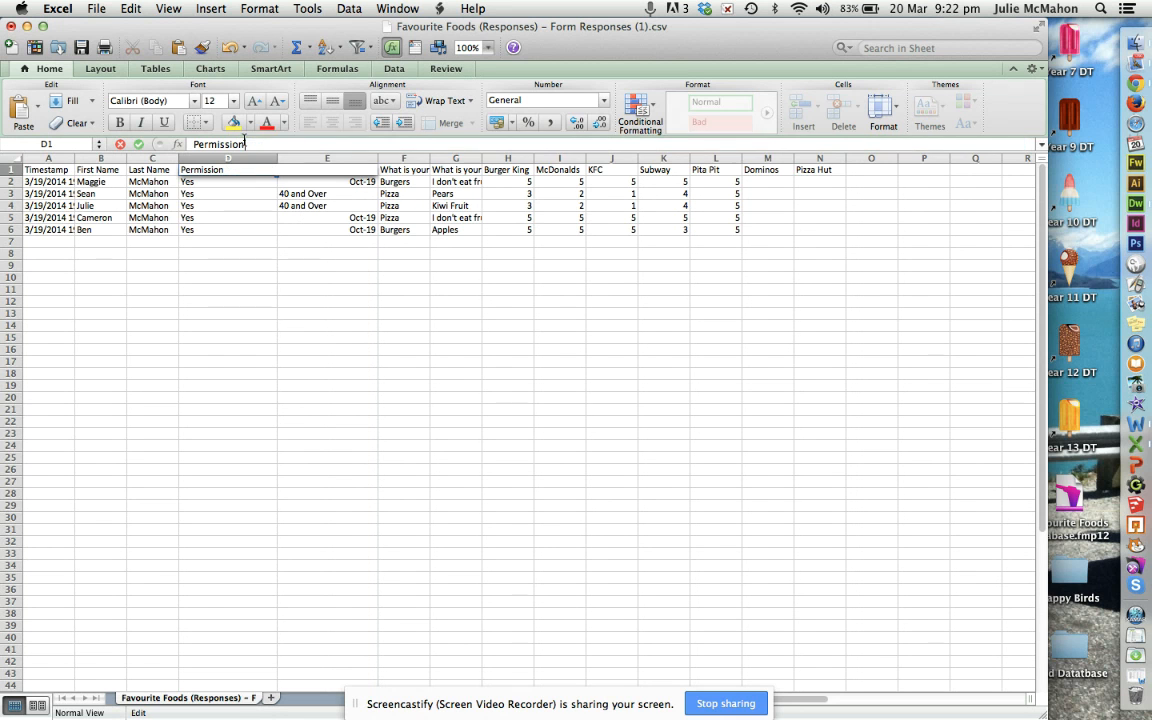
{"action": "key", "text": "Return"}
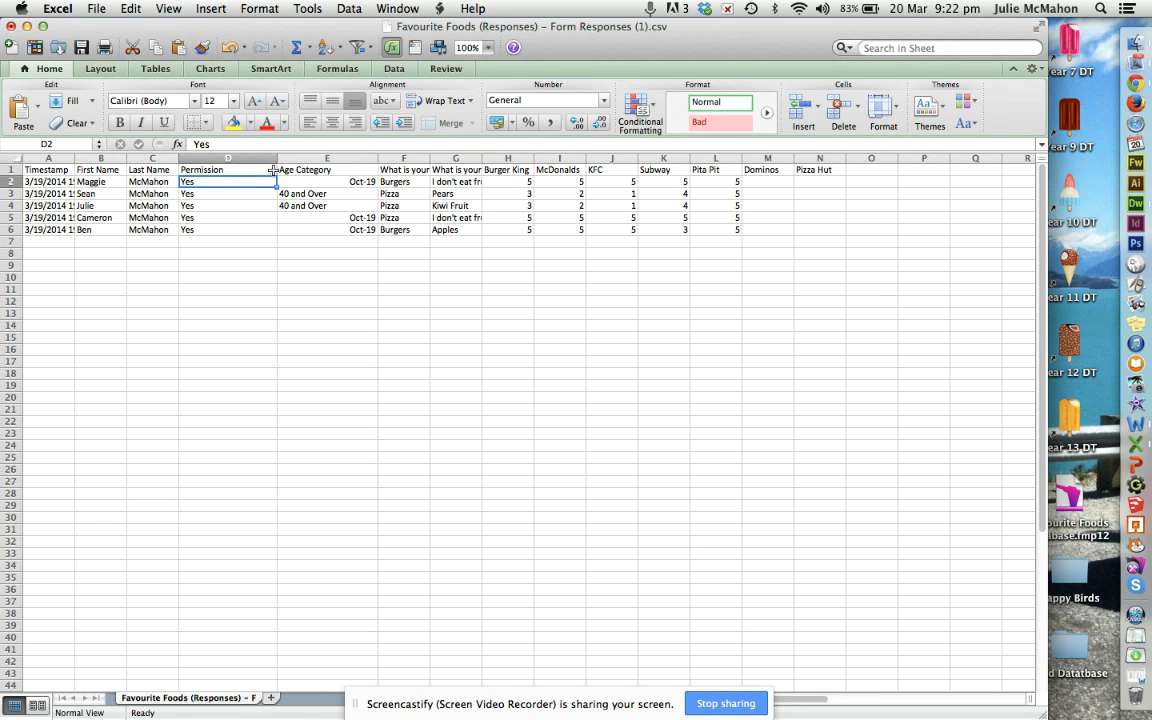
{"action": "left_click", "coordinate": [260, 171]}
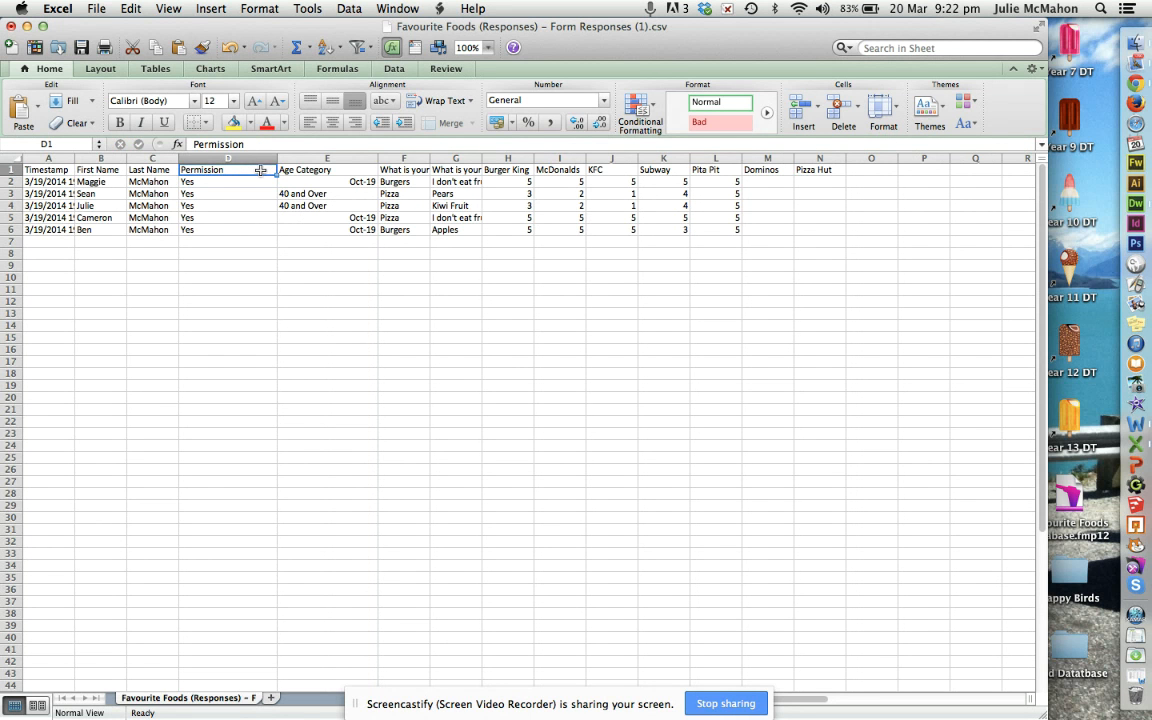
Fit column F to its contents and replace the heading in F1 with Favourite Junk Food.
{"action": "double_click", "coordinate": [430, 159]}
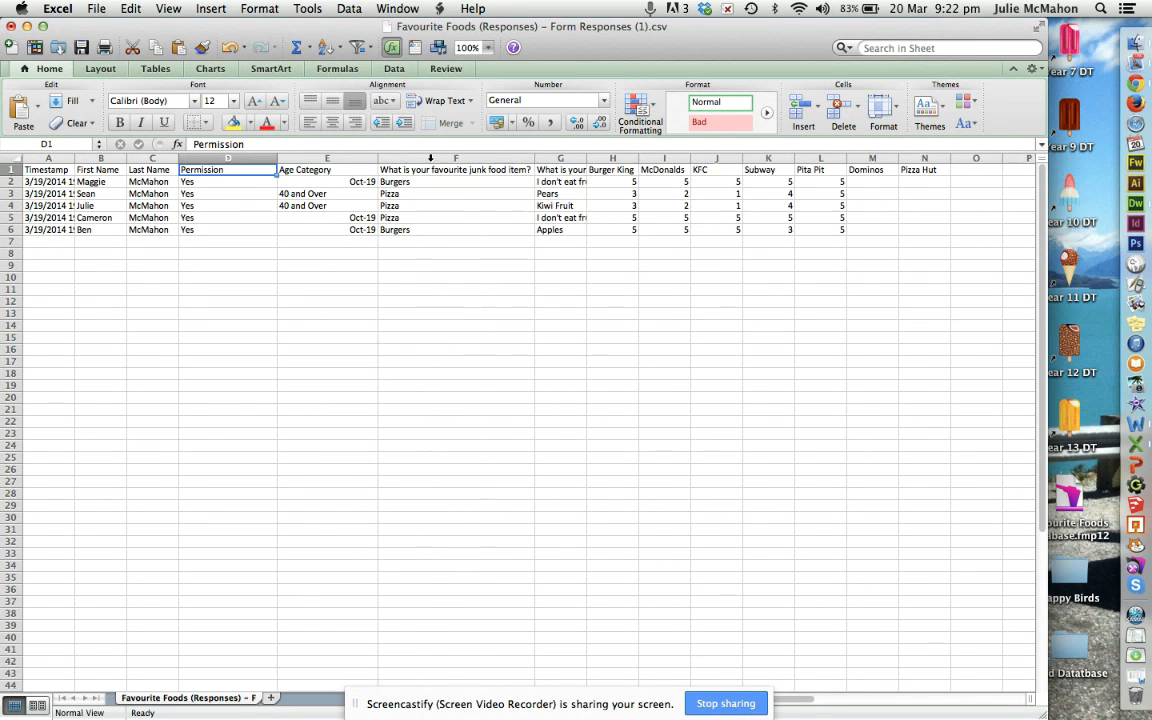
{"action": "left_click", "coordinate": [431, 170]}
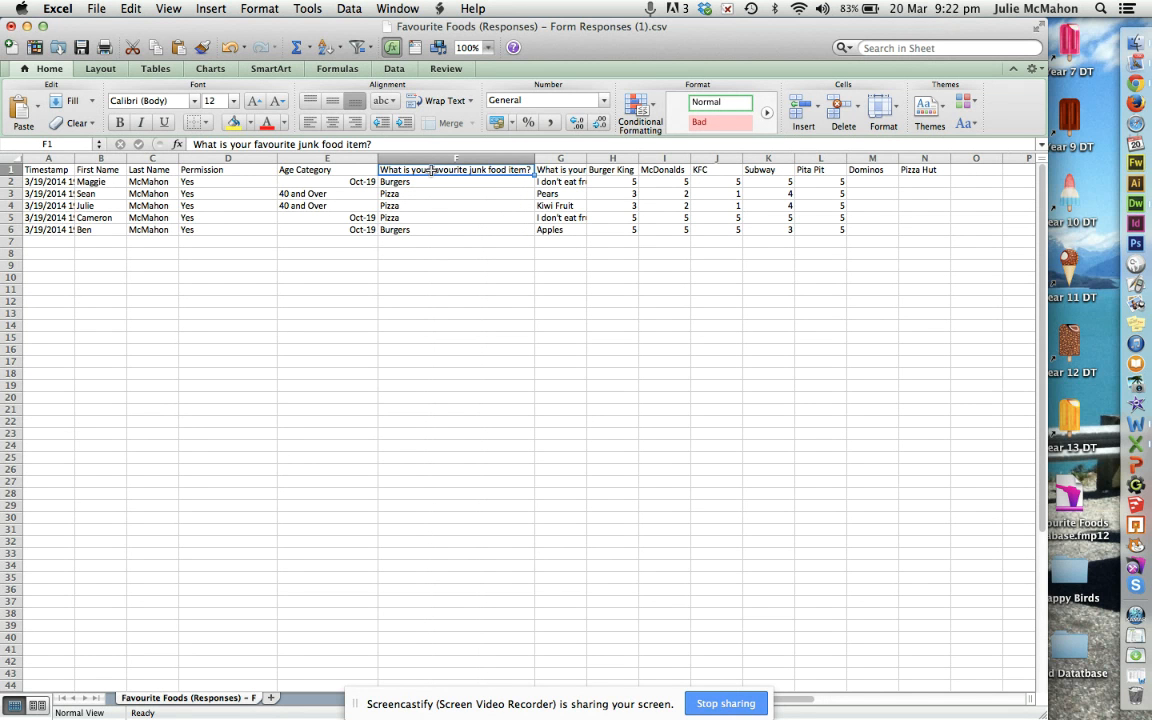
{"action": "type", "text": "Favoi"}
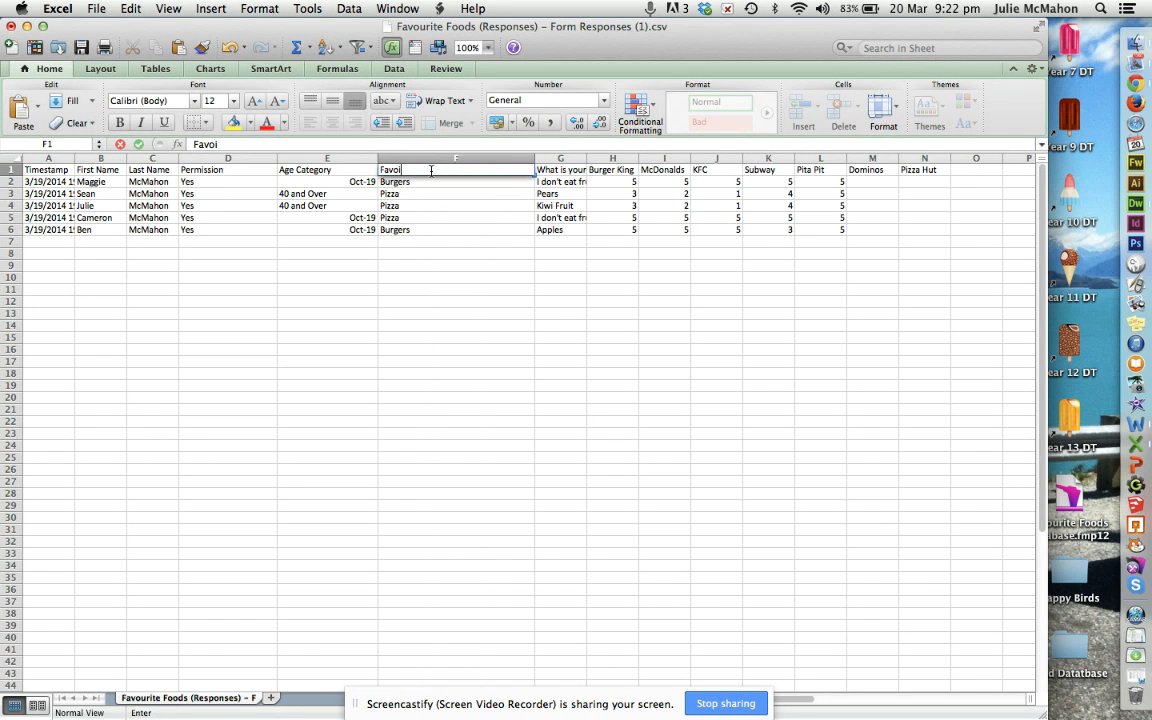
{"action": "key", "text": "BackSpace"}
{"action": "type", "text": "urite Junk Food"}
{"action": "key", "text": "Return"}
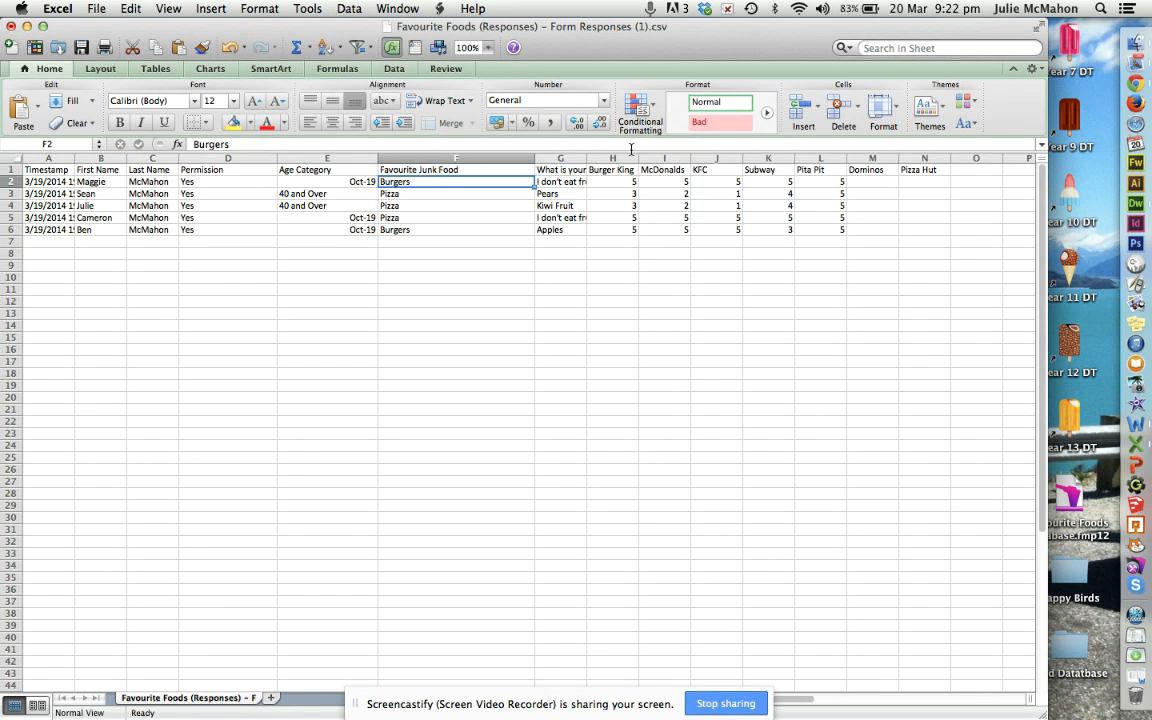
Replace the favourite fruit question in G1 with the heading Favourite Fruit.
{"action": "double_click", "coordinate": [569, 170]}
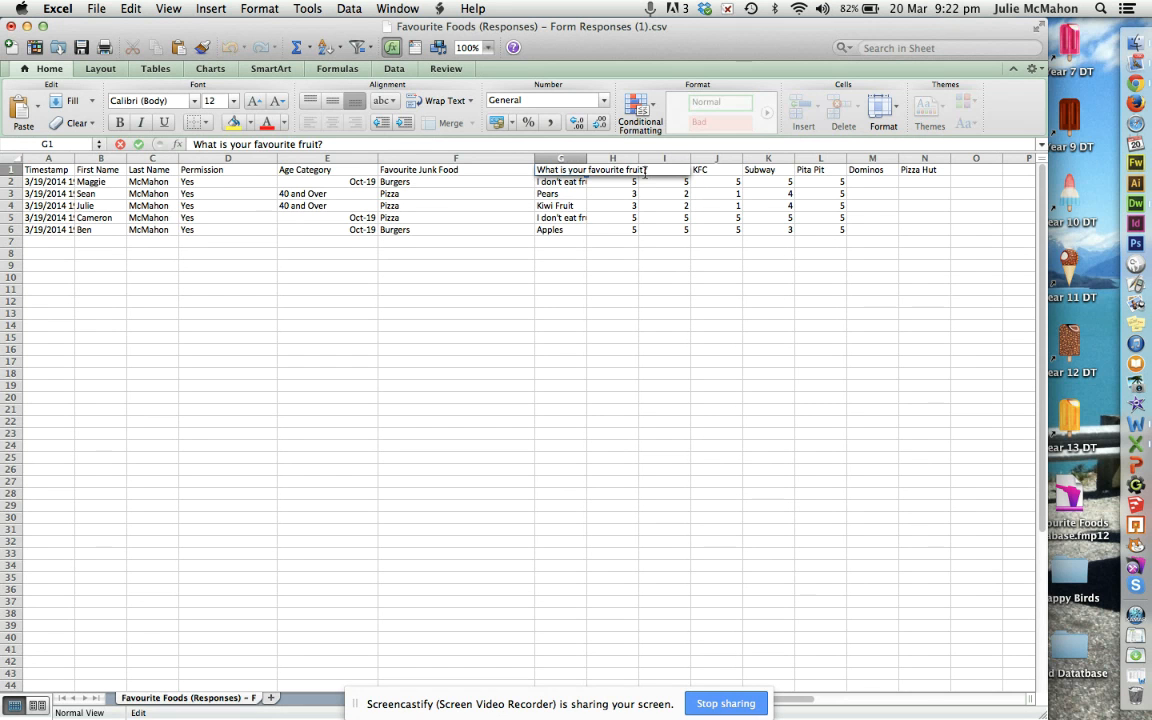
{"action": "left_click_drag", "start_coordinate": [651, 170], "coordinate": [526, 163]}
{"action": "type", "text": "F"}
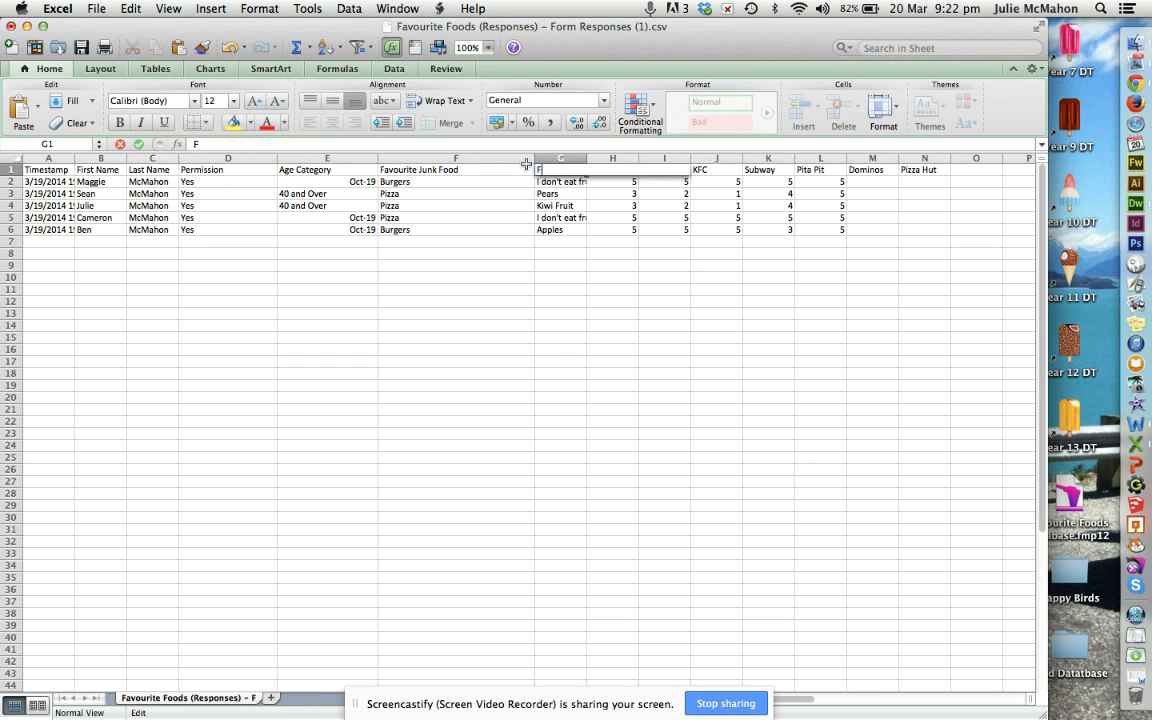
{"action": "type", "text": "avourite Fruit"}
{"action": "key", "text": "Return"}
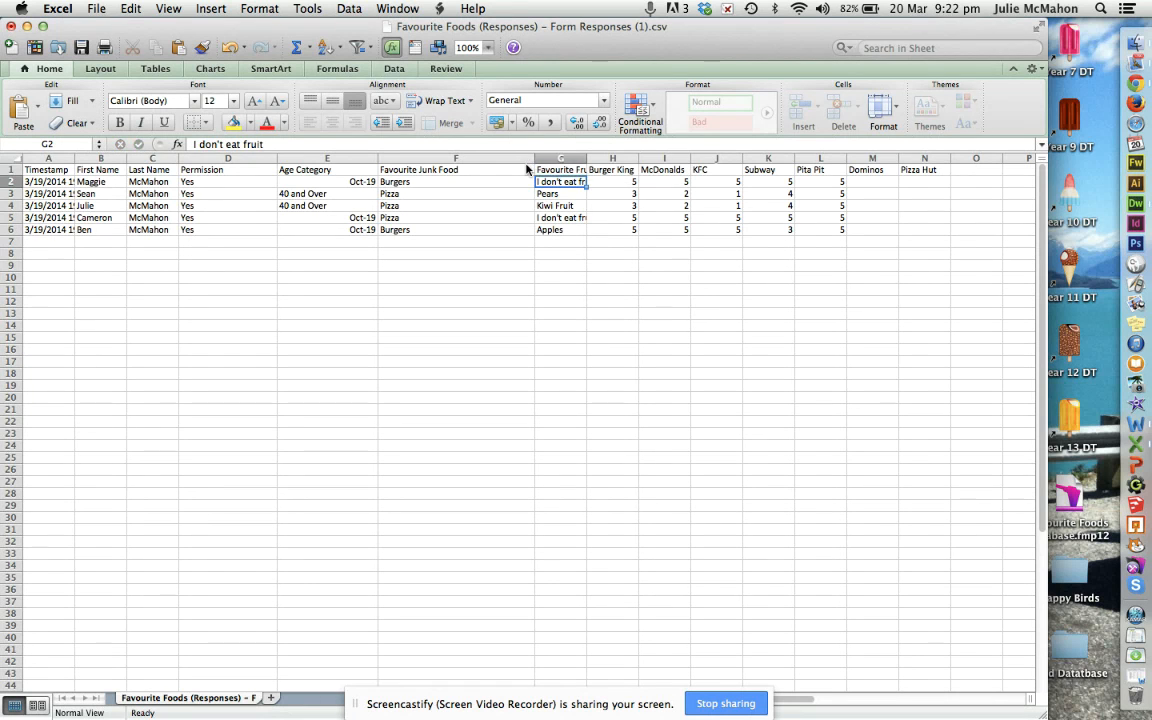
Widen column G to show its full entries and save the file, keeping the CSV format.
{"action": "left_click_drag", "start_coordinate": [587, 158], "coordinate": [614, 157]}
{"action": "left_click", "coordinate": [81, 47]}
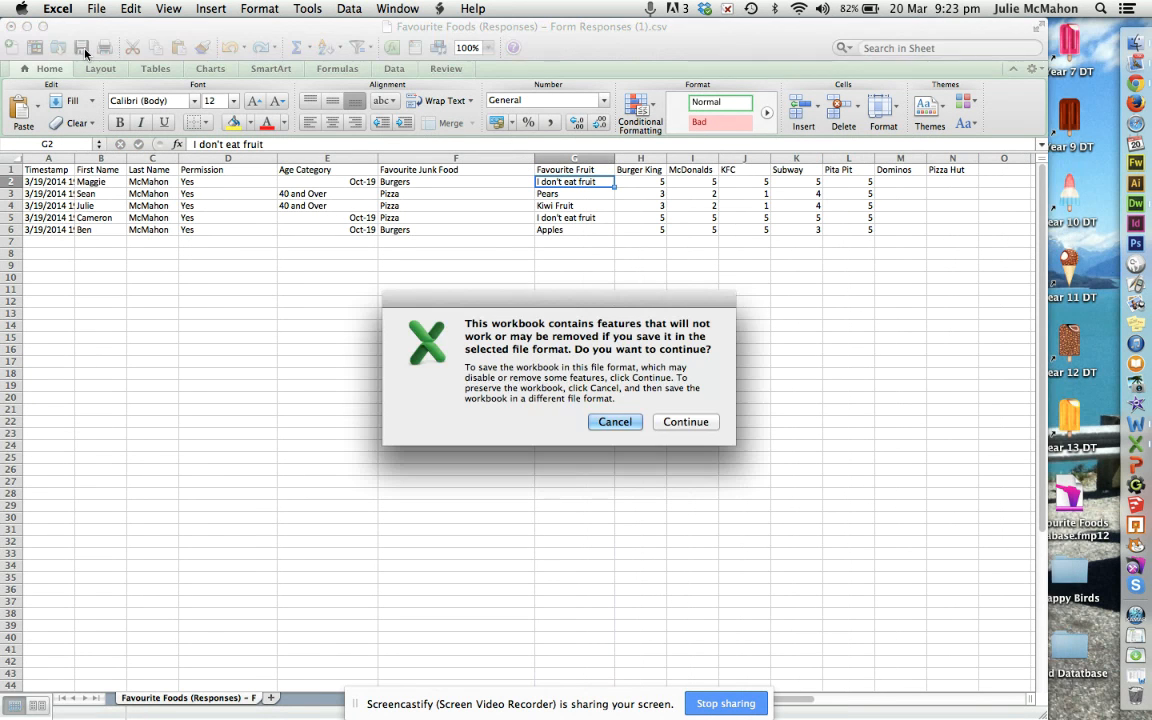
{"action": "left_click", "coordinate": [683, 421]}
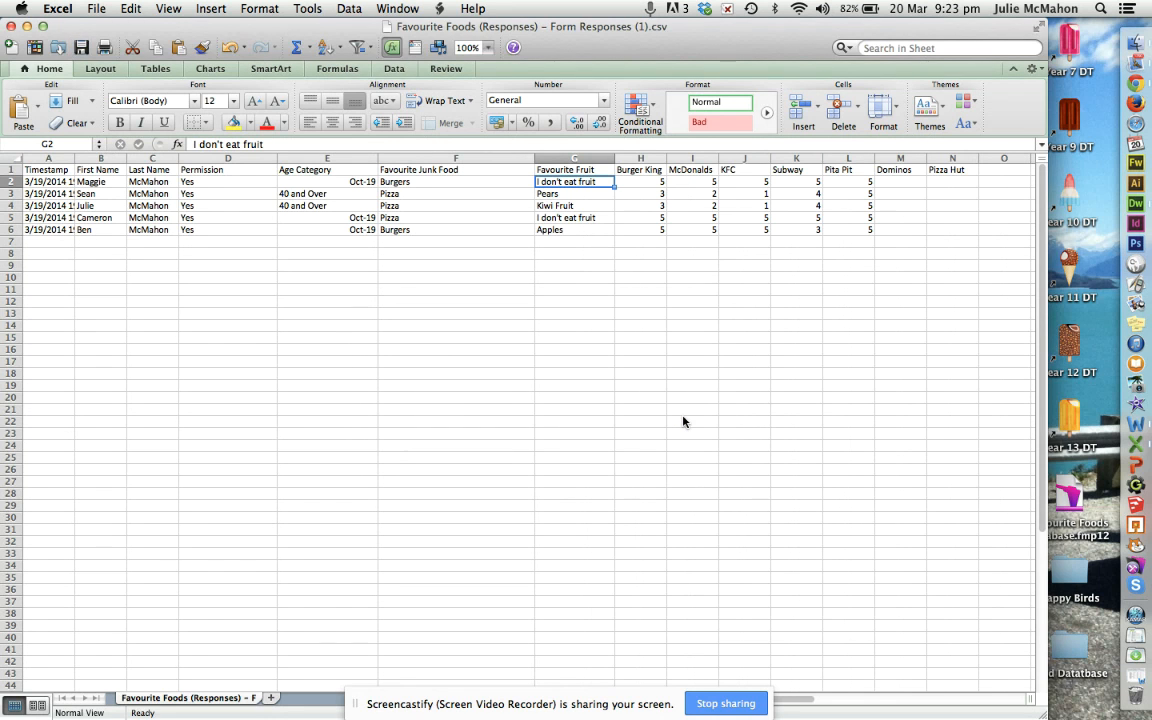